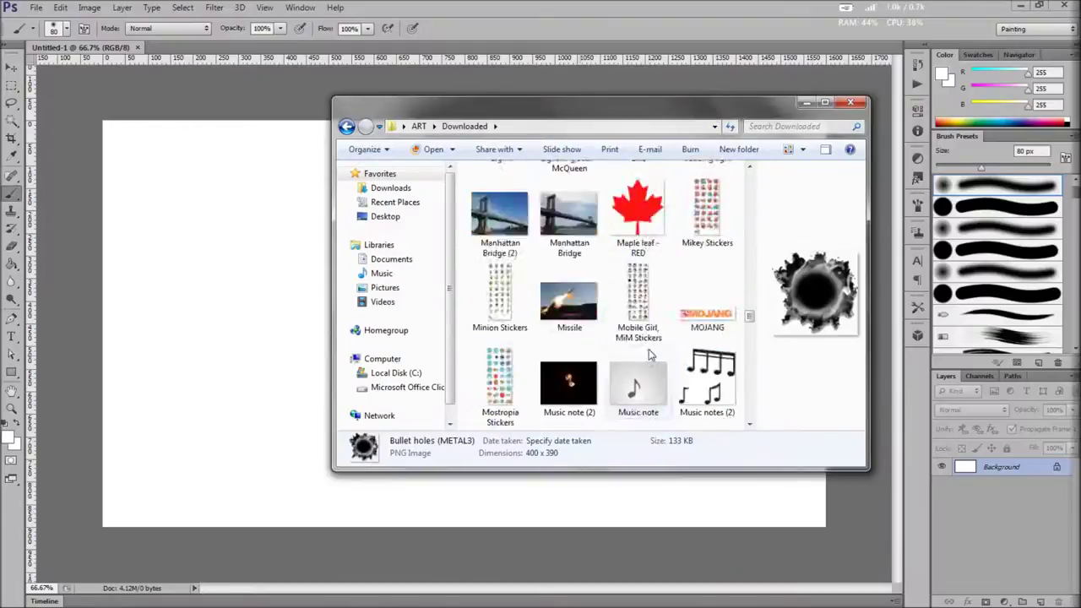
Find and select the Autumn image in the Downloaded folder as the background picture
left_click(639, 346)
scroll(640, 346, "down", 8)
scroll(610, 359, "up", 3)
left_click(568, 351)
scroll(640, 264, "up", 15)
type("aut")
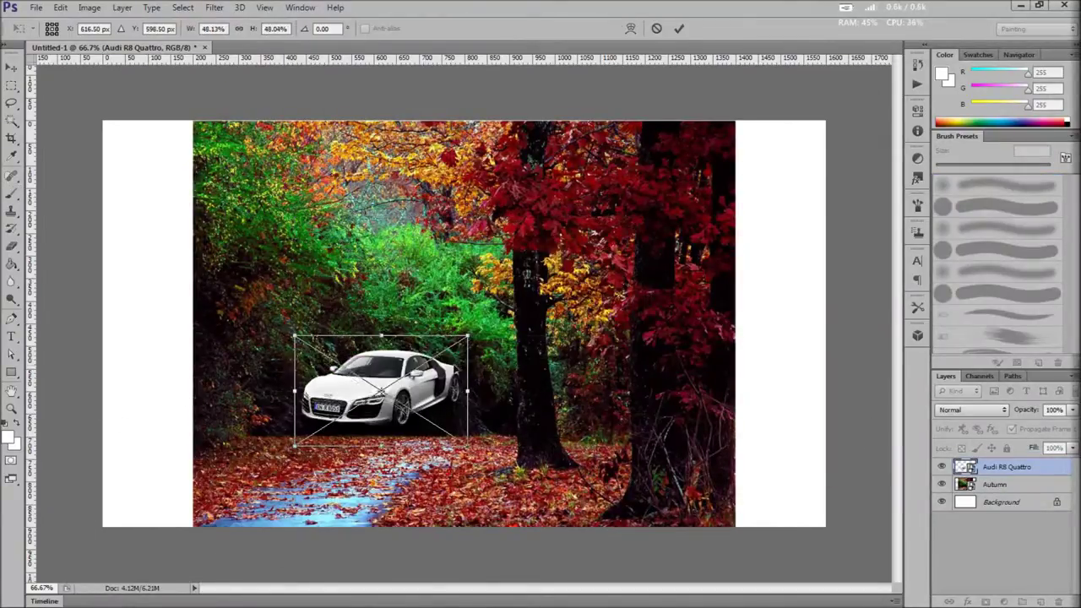
Move the placed Audi R8 Quattro down onto the leaf-covered road in the Autumn image
mouse_move(363, 383)
left_mouse_down()
mouse_move(356, 432)
mouse_move(314, 502)
mouse_move(398, 442)
left_mouse_up()
key("e")
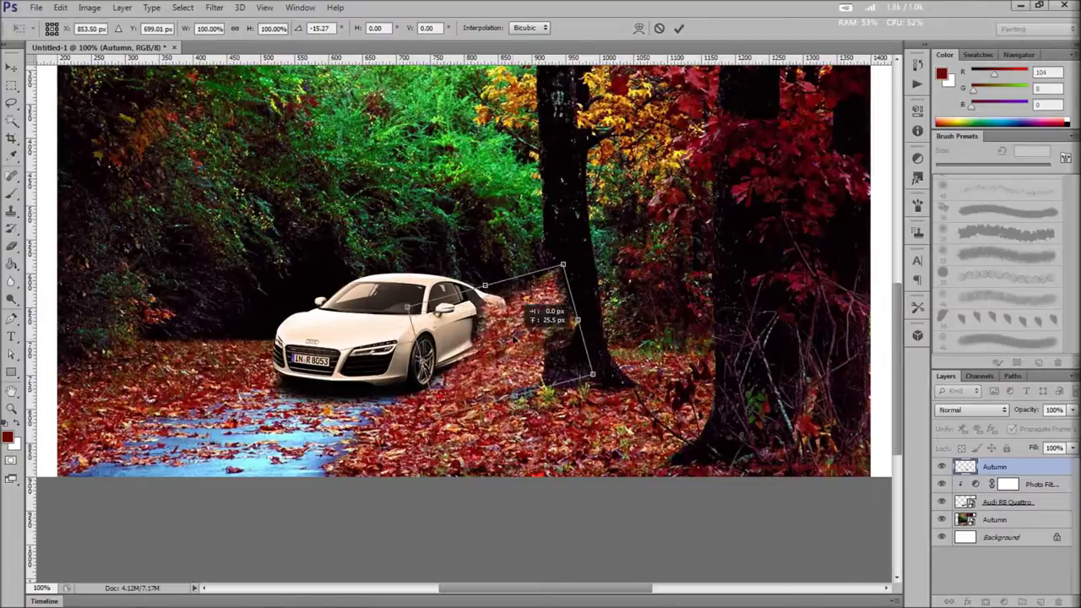
Apply the -15.27 degree rotation to the copied leaf patch beside the Audi's rear
left_click(676, 28)
key("ctrl+minus")
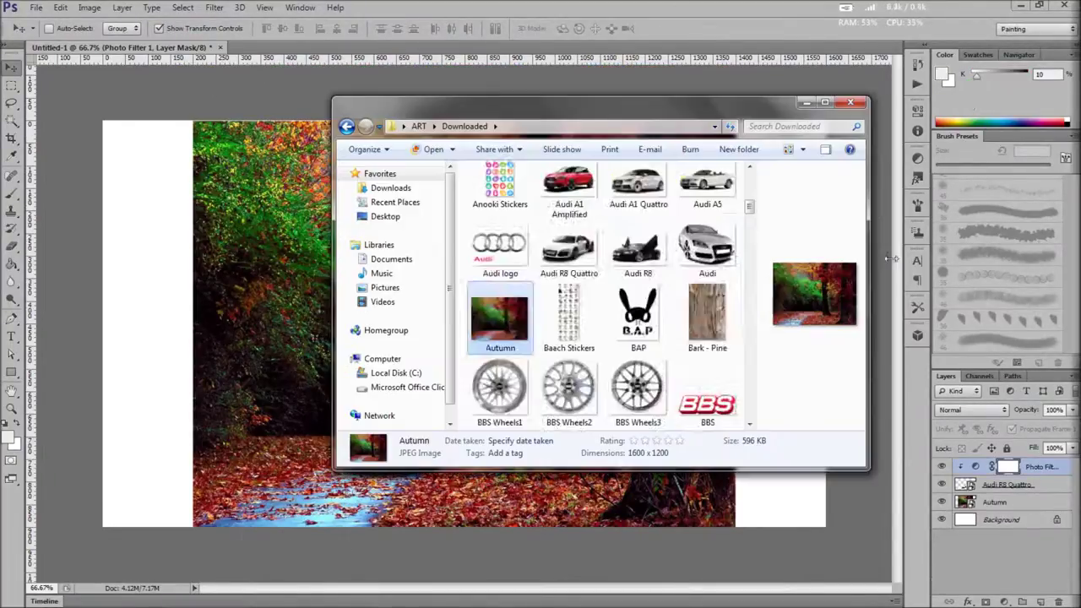
Place the Corvette image from the Downloaded folder, scaled to about 29%, at the forest edge behind the Audi
scroll(648, 295, "down", 15)
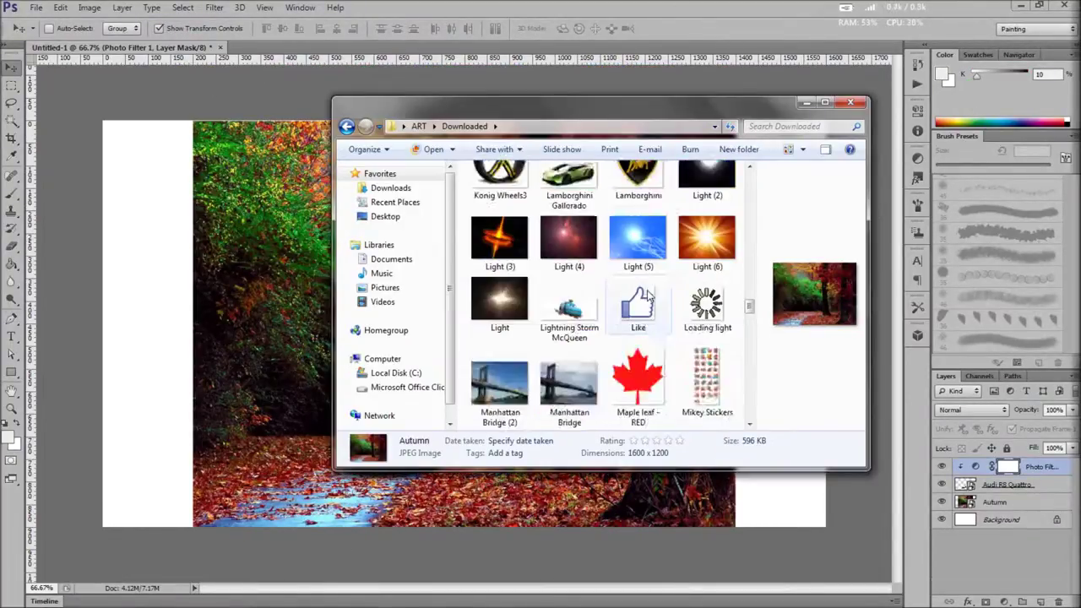
scroll(648, 294, "down", 10)
scroll(648, 293, "up", 10)
scroll(647, 294, "up", 5)
scroll(489, 228, "up", 2)
left_click(499, 369)
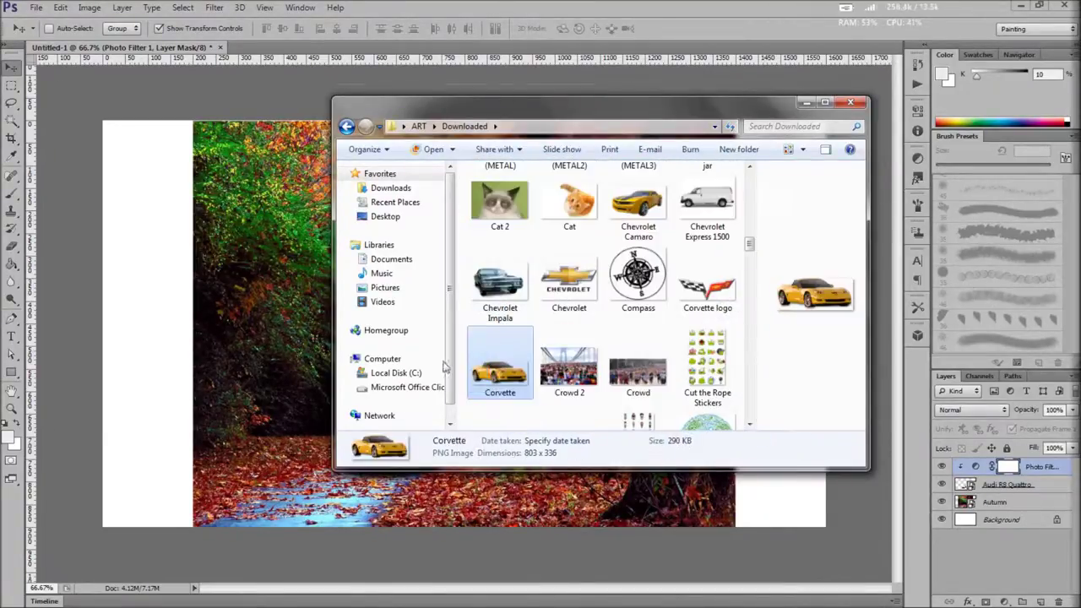
left_click_drag(499, 369, 388, 406)
left_click_drag(566, 495, 326, 506)
left_click_drag(270, 485, 302, 416)
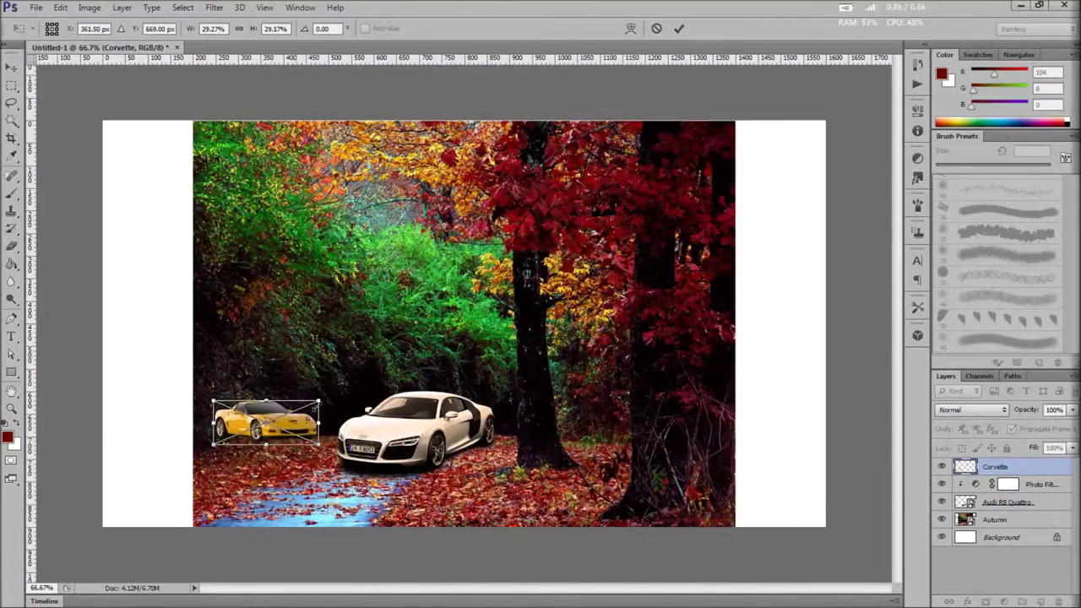
key("Return")
Add another copy of the Autumn image as the topmost layer, above the Corvette
key("e")
left_click(995, 519)
key("alt+Tab")
scroll(613, 351, "down", 3)
key("alt+Tab")
key("ctrl+j")
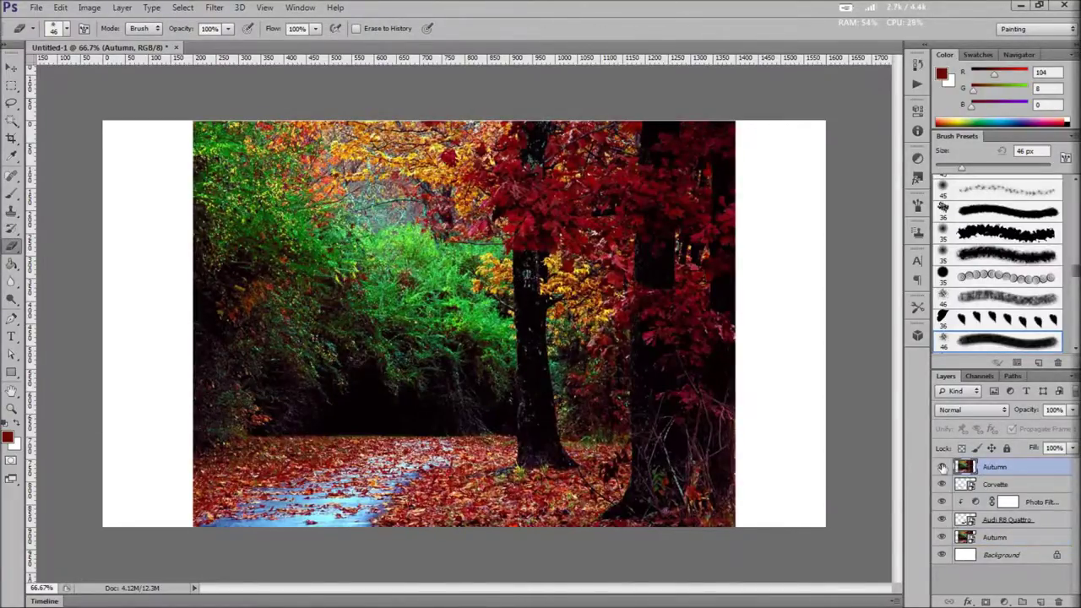
Erase the top Autumn layer over the Audi R8 with the 46 px brush to reveal its body, windows and grille
left_click_drag(488, 435, 396, 431)
scroll(473, 431, "up", 4)
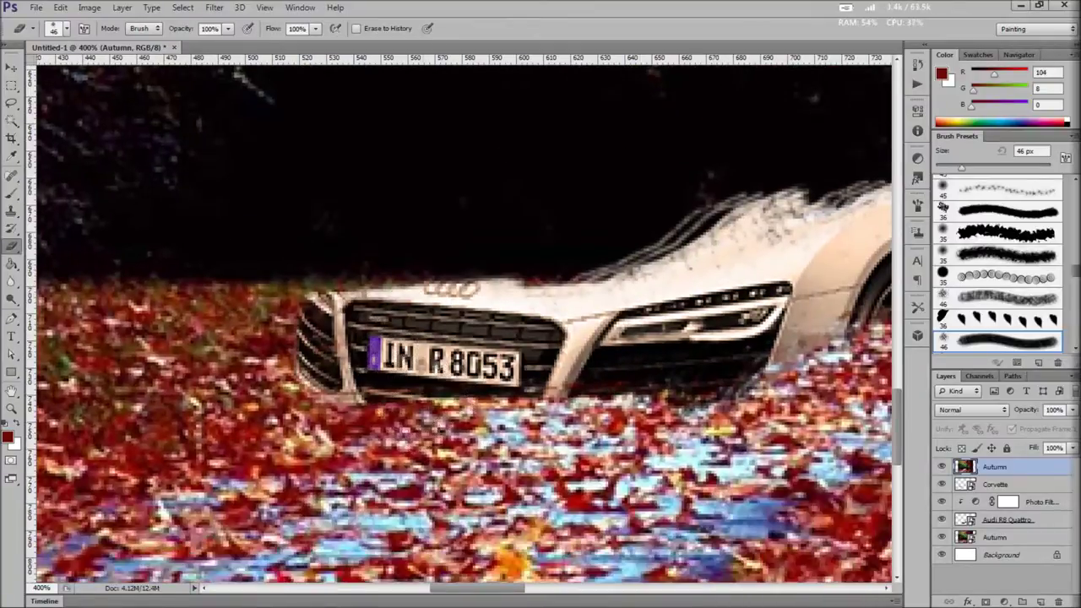
scroll(648, 397, "right", 6)
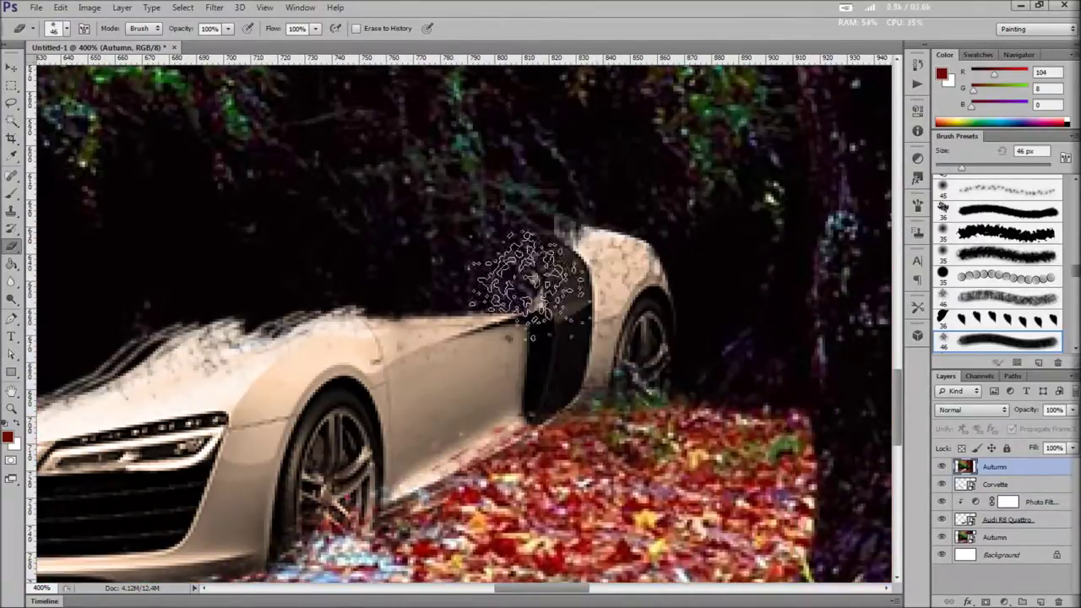
scroll(528, 278, "down", 4)
scroll(676, 278, "up", 4)
mouse_move(500, 372)
left_mouse_down()
mouse_move(488, 339)
mouse_move(372, 346)
left_mouse_up()
scroll(430, 371, "left", 8)
scroll(431, 371, "down", 2)
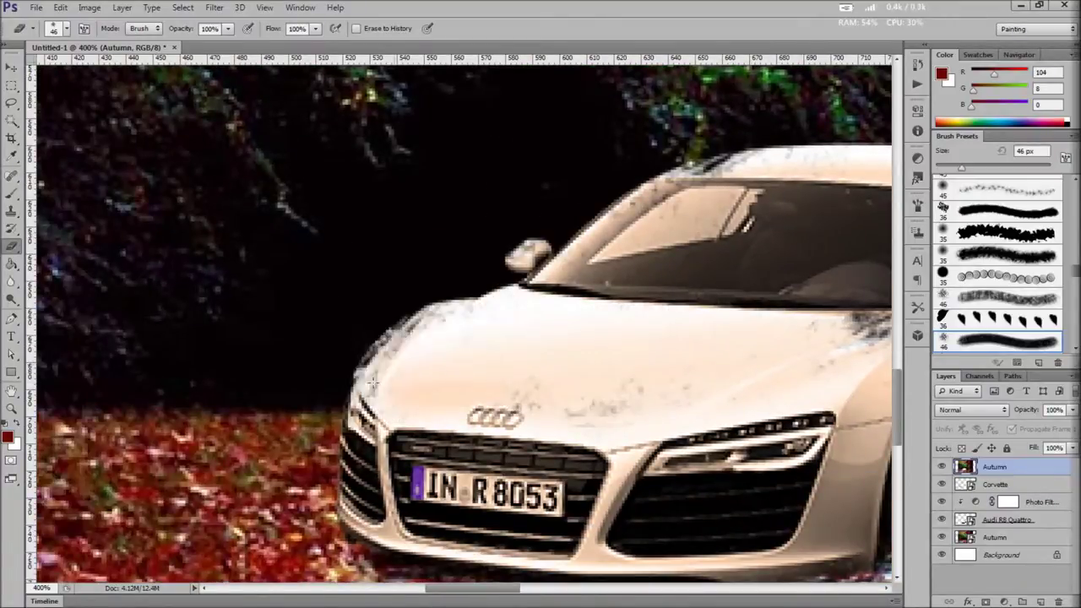
scroll(645, 317, "right", 4)
scroll(646, 317, "down", 2)
scroll(456, 401, "down", 5)
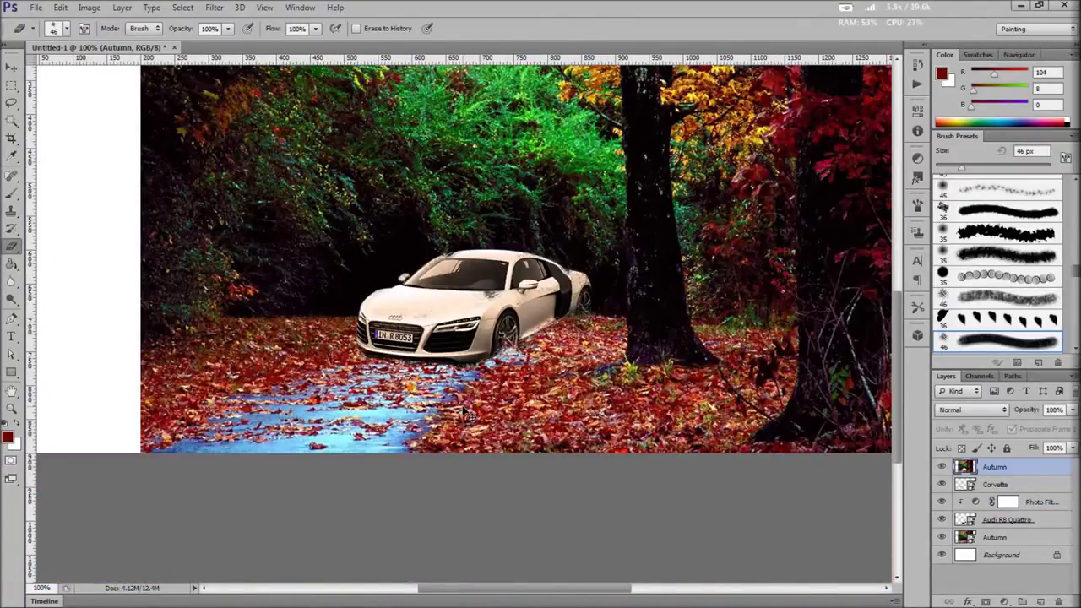
Erase the remaining background residue on the Audi and uncover the front part of the yellow Corvette
scroll(530, 313, "up", 4)
scroll(591, 291, "up", 2)
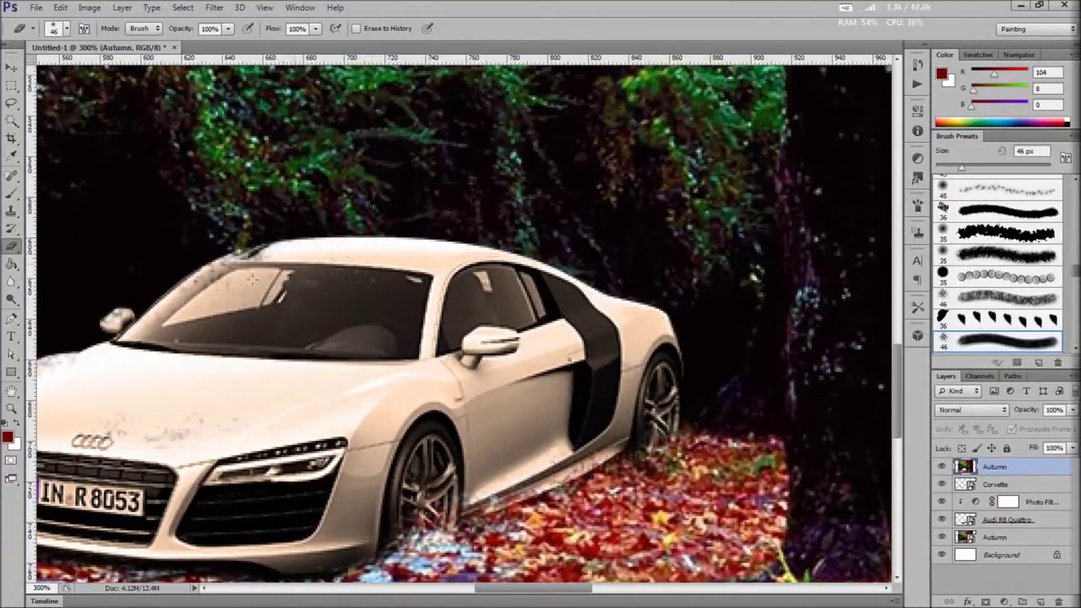
scroll(162, 408, "left", 2)
scroll(620, 359, "left", 3)
scroll(651, 361, "up", 2)
scroll(615, 205, "up", 2)
scroll(464, 197, "right", 3)
left_click_drag(642, 287, 693, 371)
key("ctrl+z")
left_click_drag(625, 338, 688, 314)
left_click_drag(502, 260, 528, 260)
scroll(737, 530, "down", 5)
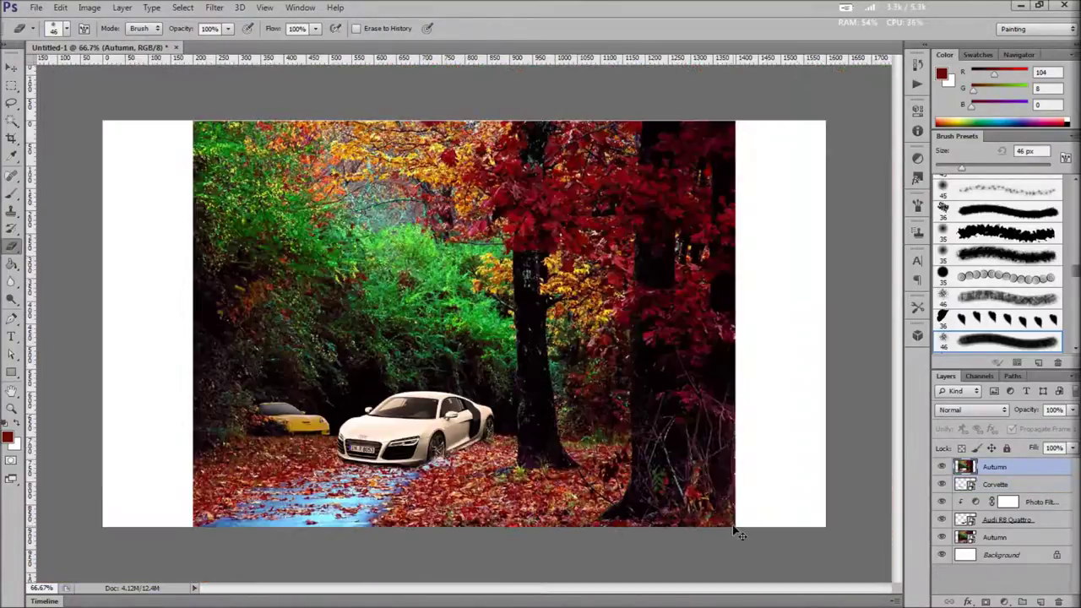
Try to skew and rotate the Audi R8 Quattro layer to fit the road's perspective
key("ctrl+t")
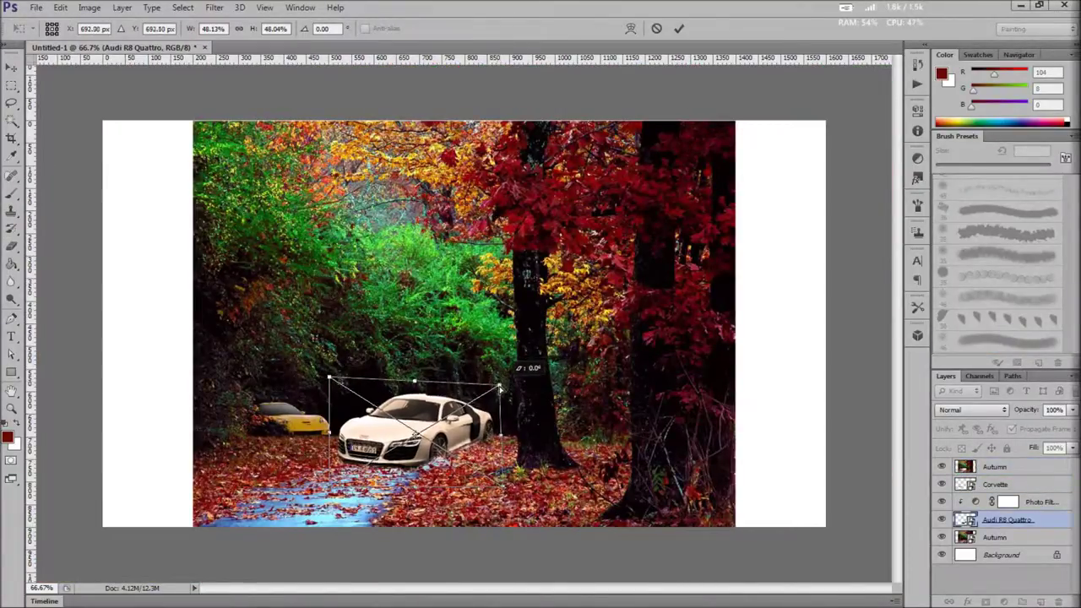
key("Return")
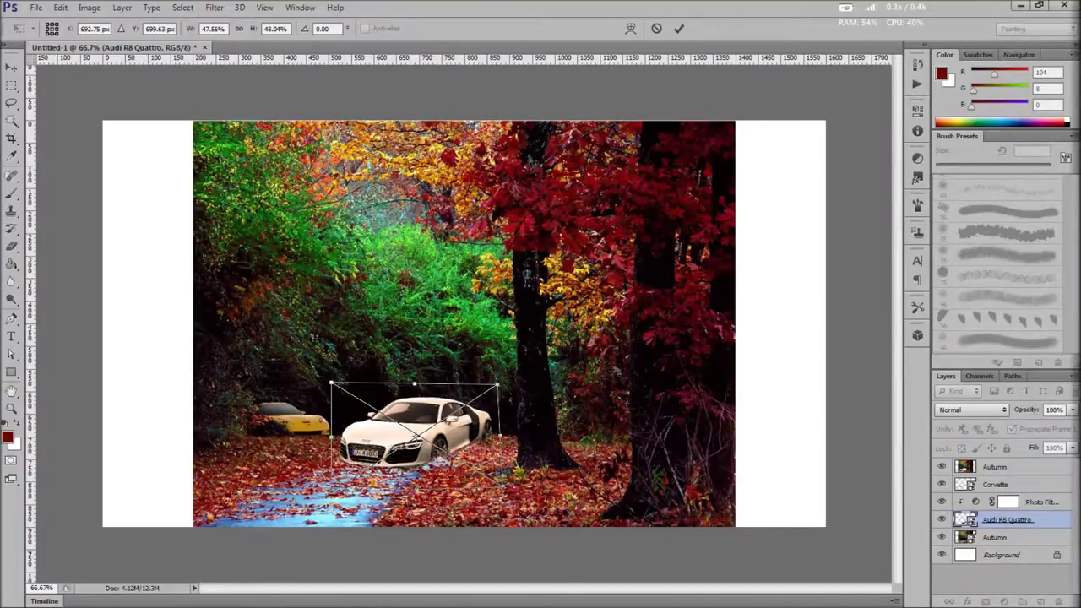
left_click(679, 28)
key("alt+bracketleft")
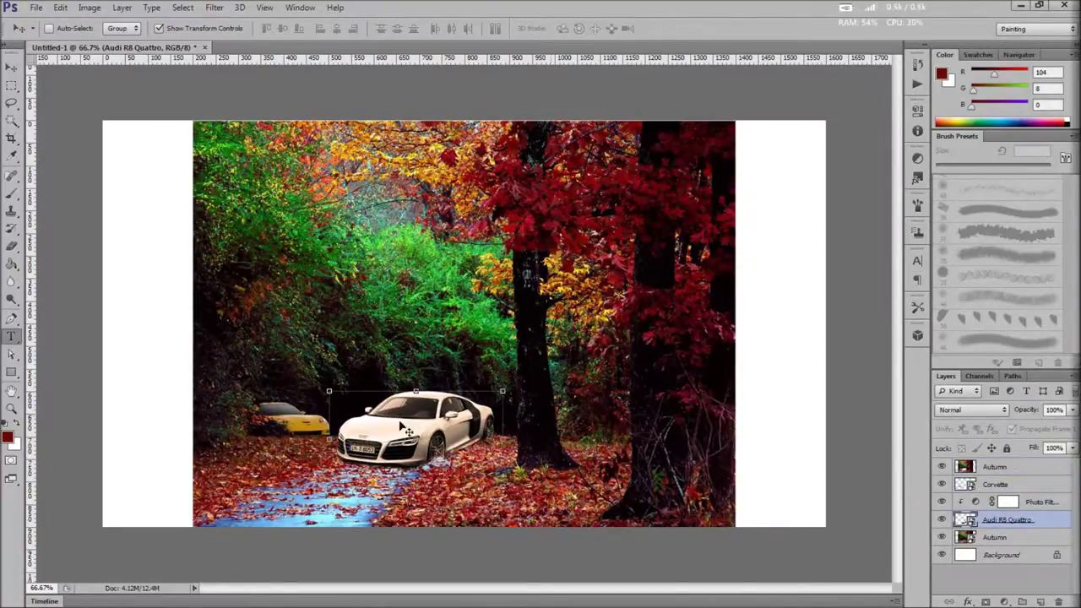
key("alt+Tab")
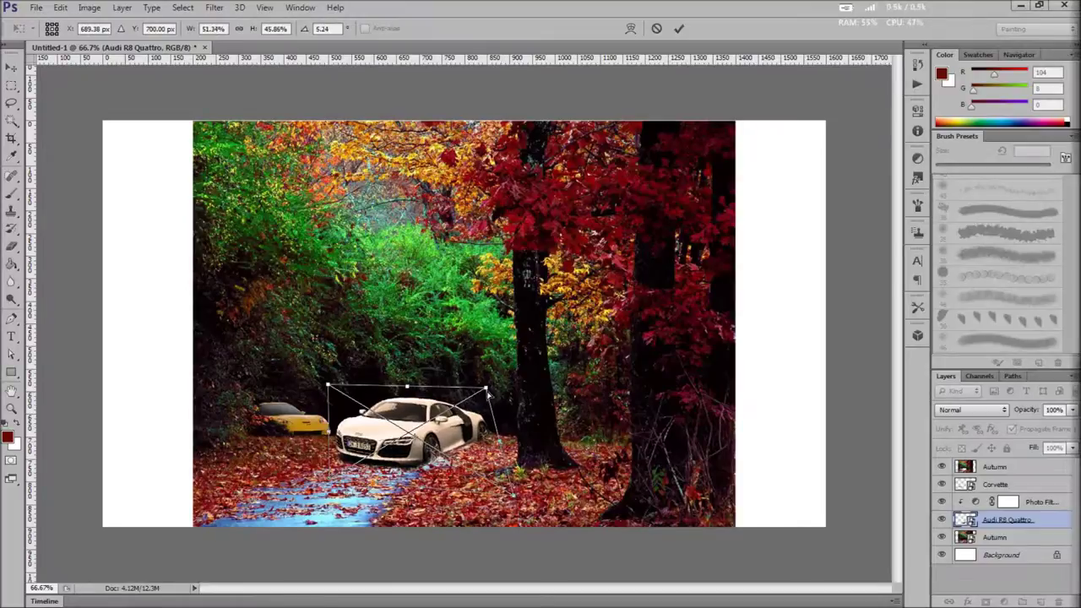
key("Return")
Erase the fresh top Autumn layer over the Audi's windshield and hood with the 46 px brush
key("e")
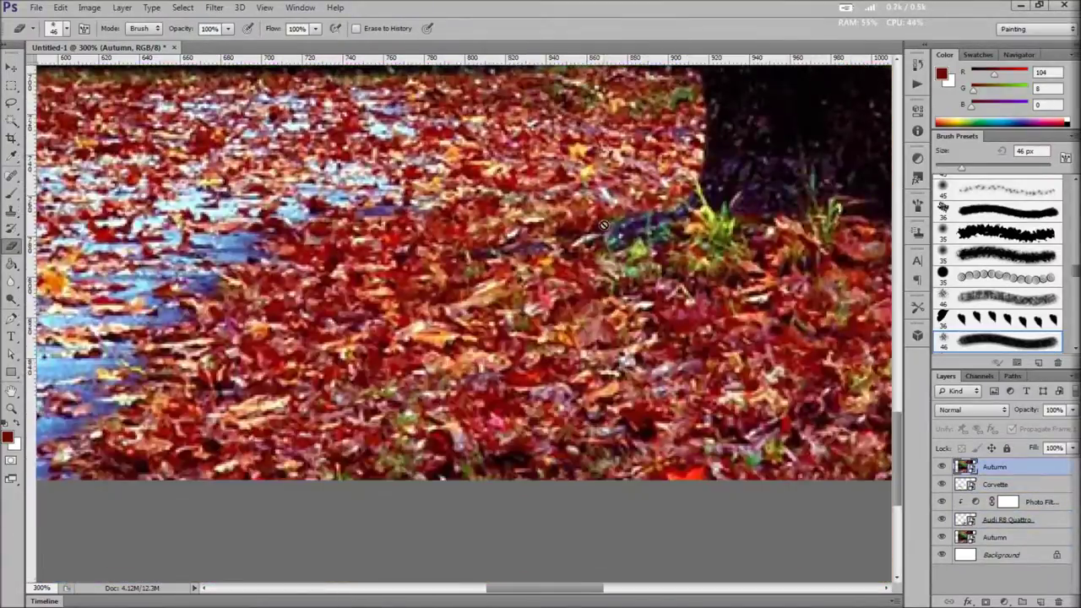
left_click(458, 336)
key("Escape")
left_click(943, 466)
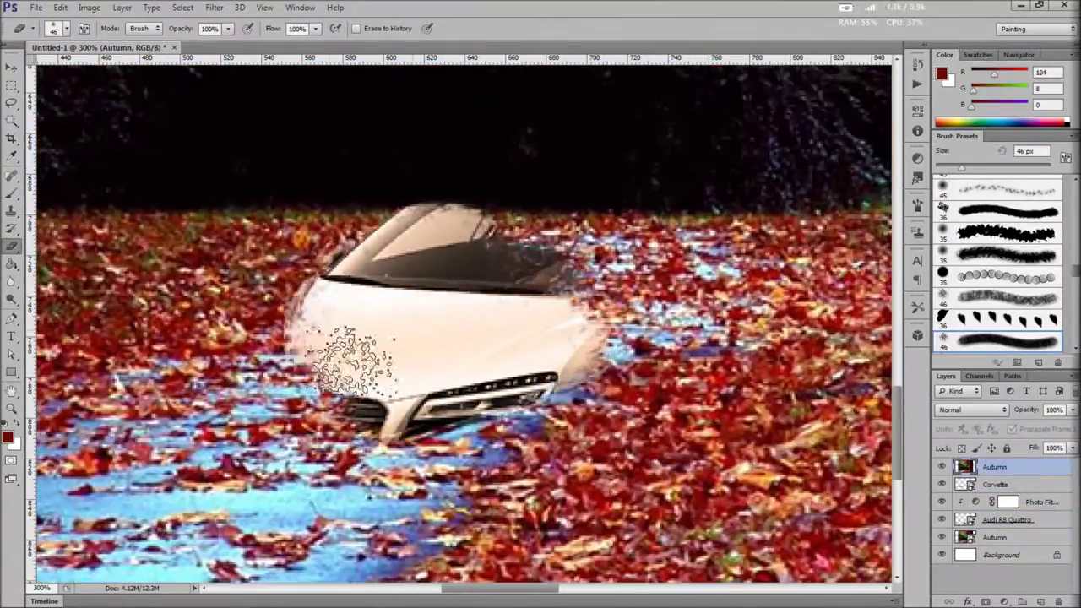
left_click_drag(388, 279, 253, 355)
Set the top Autumn layer's opacity to 50% and erase it over the Audi's roof, side, wheels and grille
left_click_drag(1035, 409, 1009, 409)
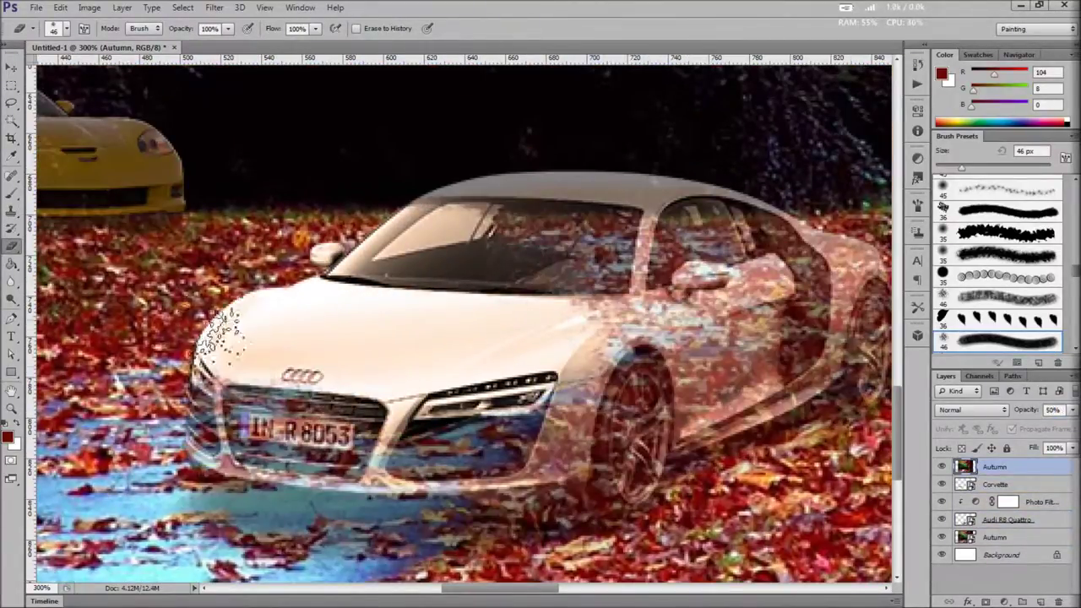
left_click_drag(752, 345, 524, 454)
left_click_drag(524, 363, 642, 473)
left_click_drag(506, 422, 507, 329)
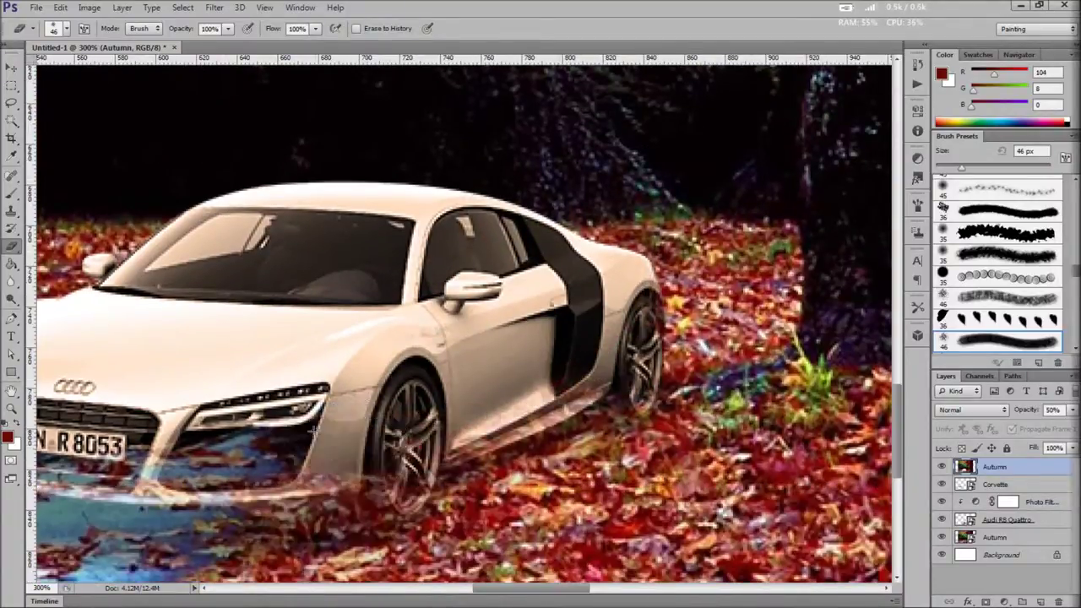
left_click_drag(422, 338, 526, 338)
left_click_drag(118, 422, 261, 507)
Restore the top Autumn layer to 100% opacity and erase the leaves along the Audi's bumper and front shadow
key("0")
left_click_drag(464, 320, 553, 286)
mouse_move(250, 445)
left_mouse_down()
mouse_move(422, 460)
mouse_move(186, 443)
left_mouse_up()
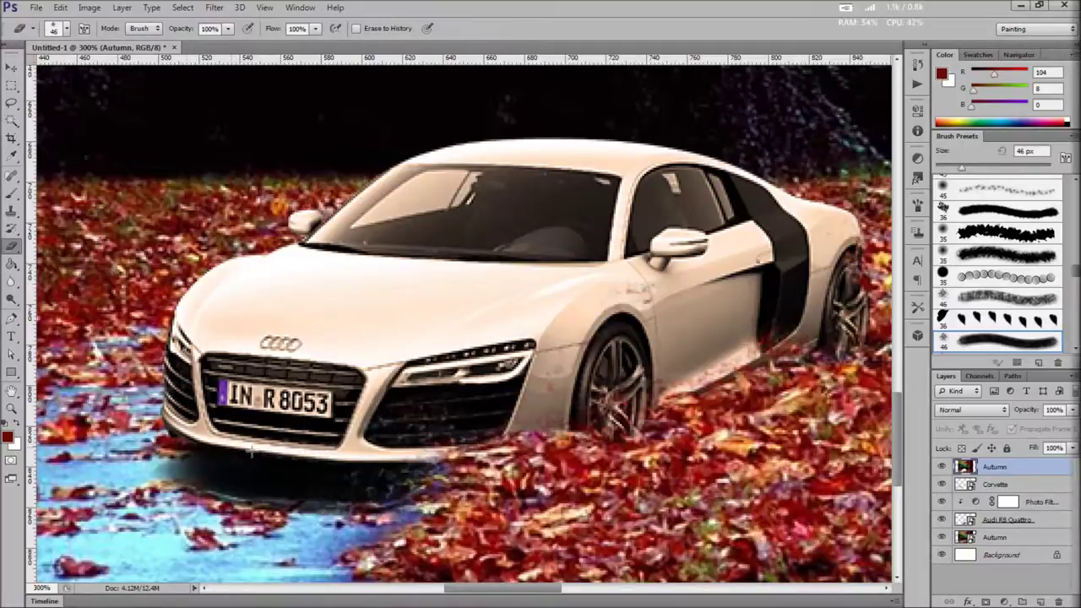
scroll(652, 314, "down", 3)
scroll(596, 303, "up", 2)
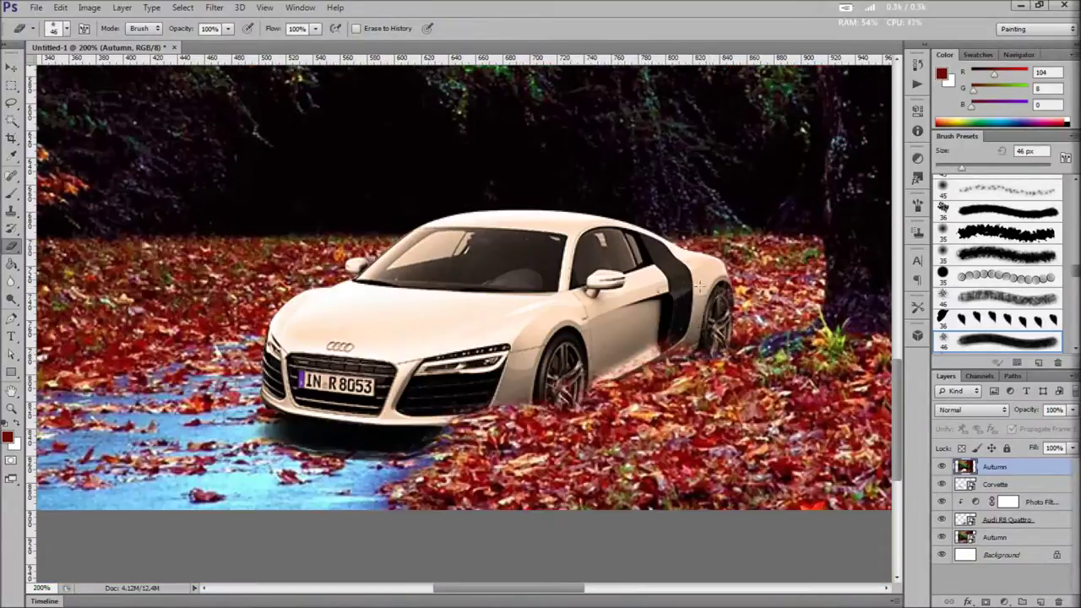
Select the shadow area under the front bumper on the Audi R8 Quattro layer with Quick Selection
left_click(1046, 520)
key("w")
left_click(80, 119)
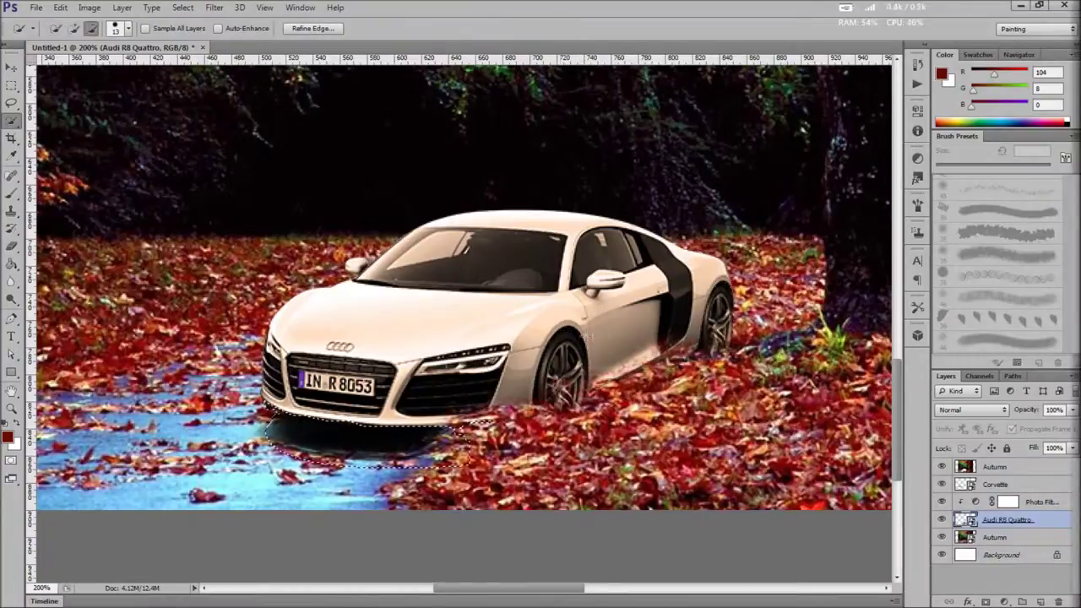
Duplicate the Audi R8 Quattro layer while keeping the shadow selection
right_click(1032, 517)
left_click(895, 135)
key("Return")
key("b")
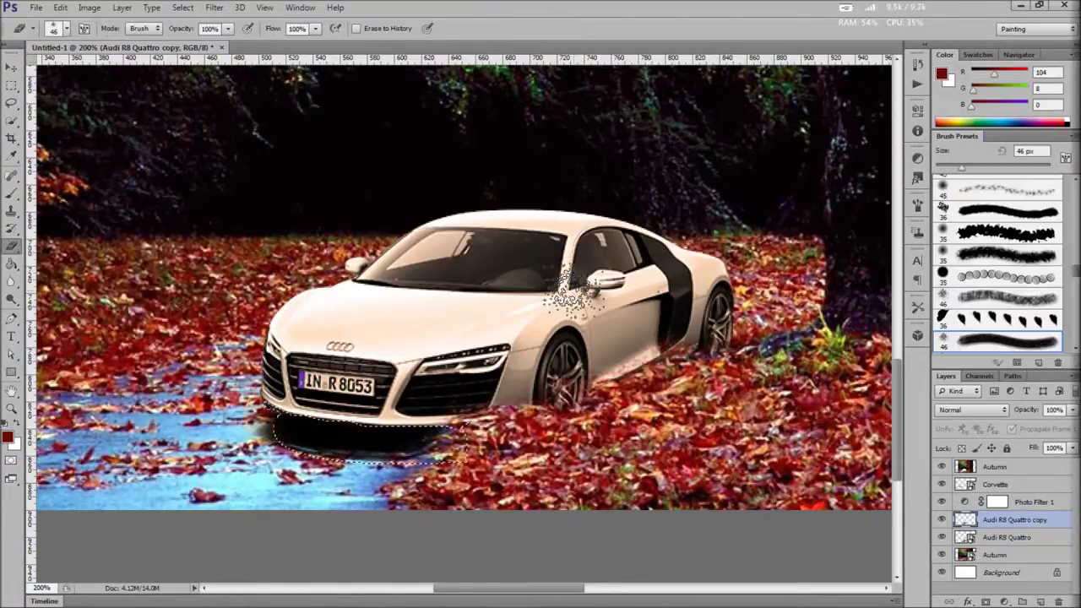
Isolate the Audi copy layer, invert the selection and delete everything except the front shadow
right_click(382, 441)
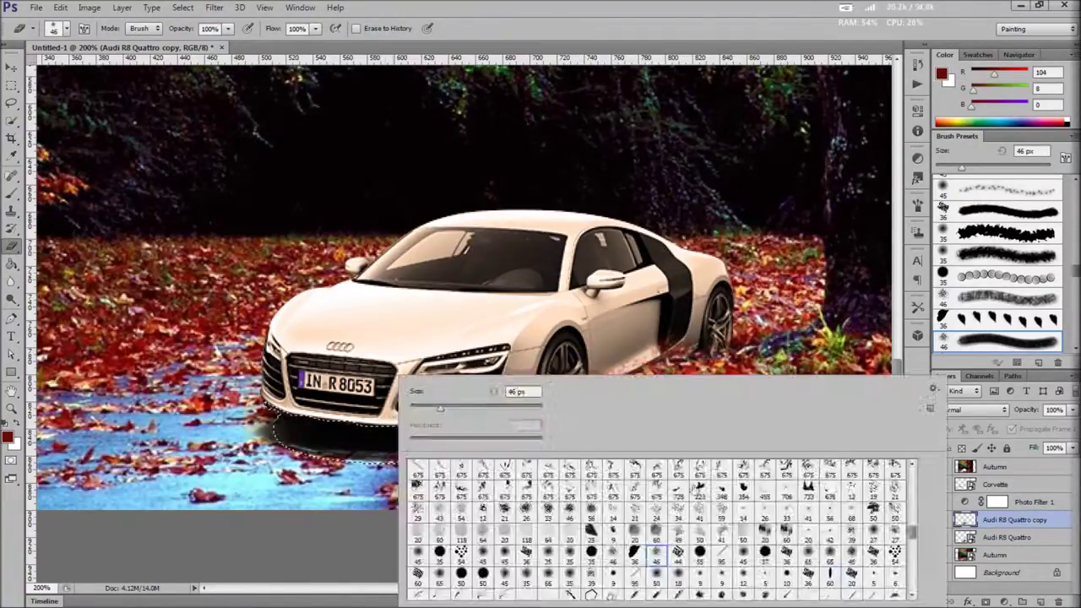
right_click(386, 447, "ctrl")
left_click(183, 7)
left_click(221, 61)
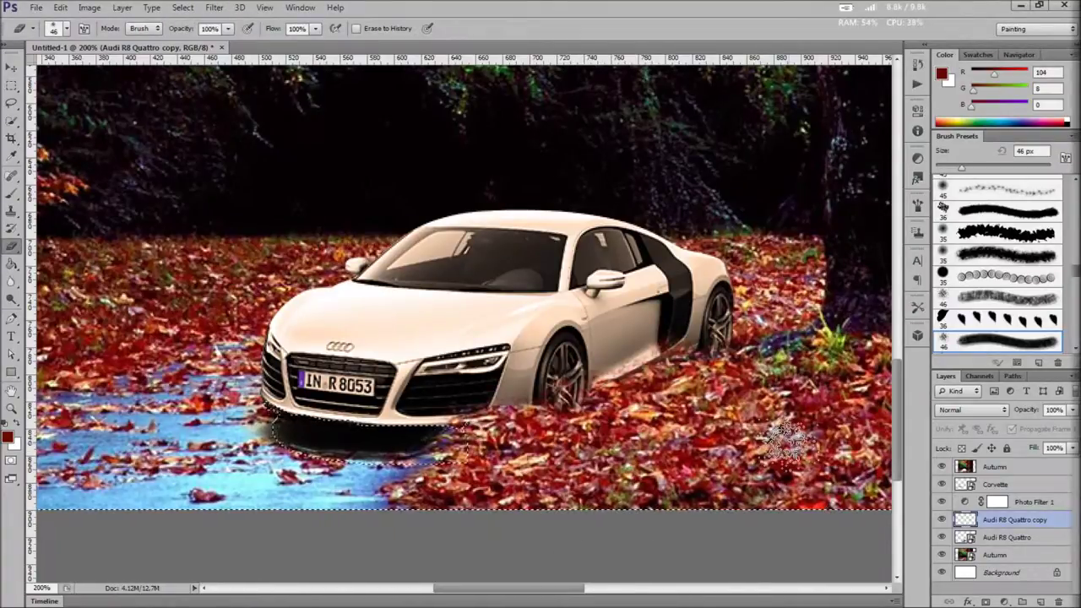
key("ctrl+d")
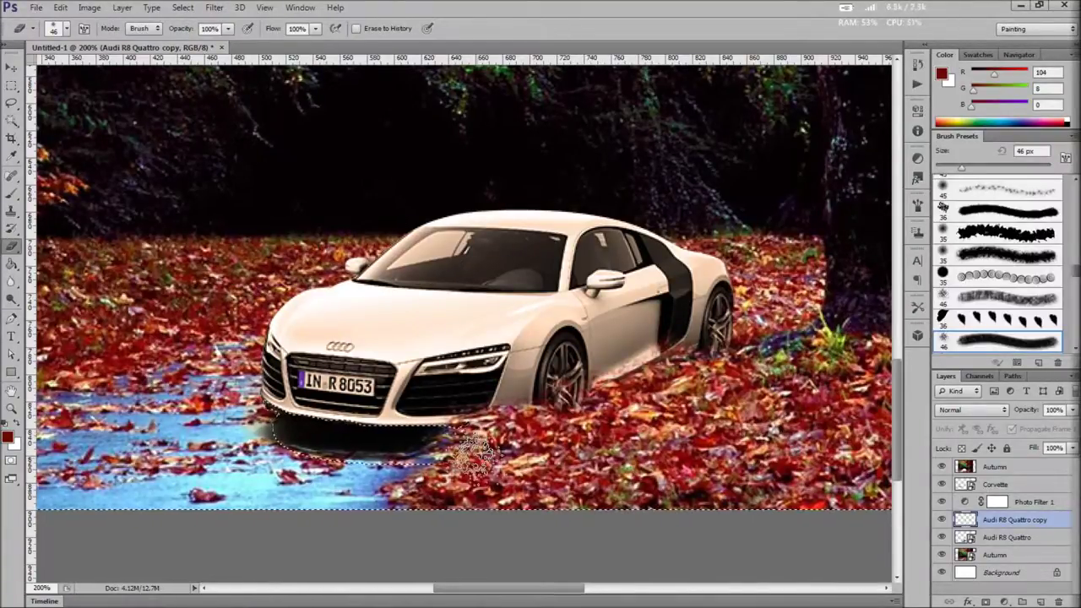
left_click(943, 520, "alt")
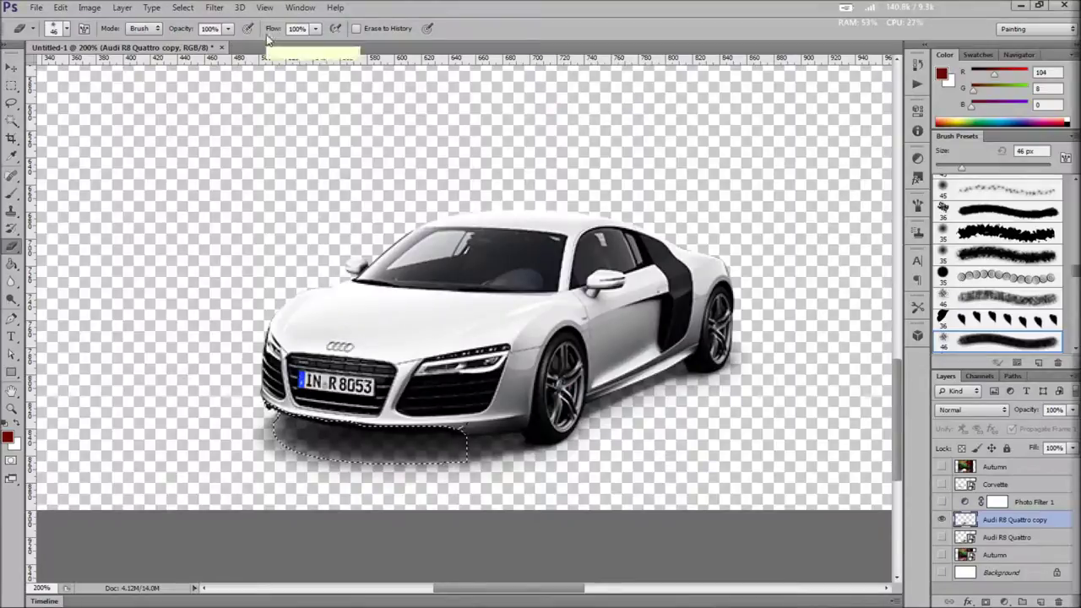
key("Delete")
Duplicate the original Audi R8 Quattro layer again and clear the selected front shadow from the new copy
right_click(1011, 537)
left_click(938, 64)
key("Return")
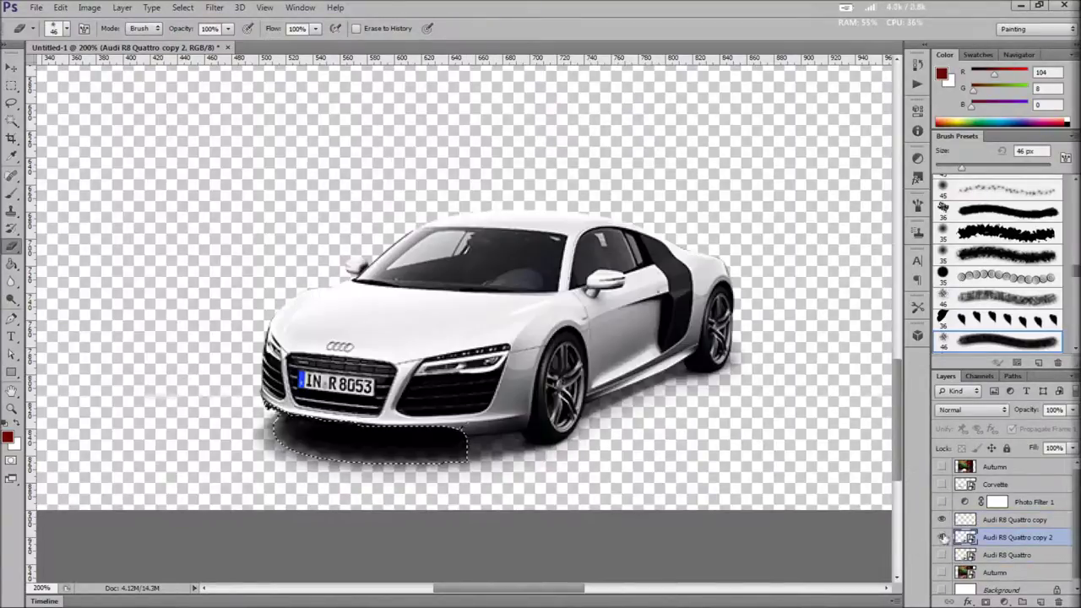
left_click(942, 537)
left_click(942, 537)
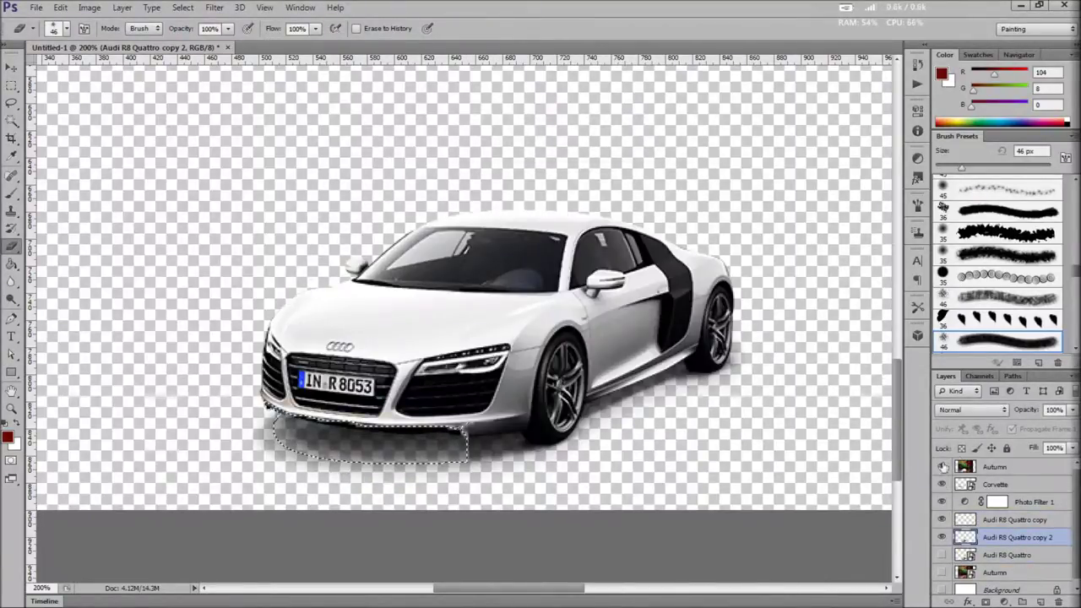
Show the scene with the original Audi layer hidden and lower the shadow copy's opacity to 0%
left_click(943, 517, "alt")
key("w")
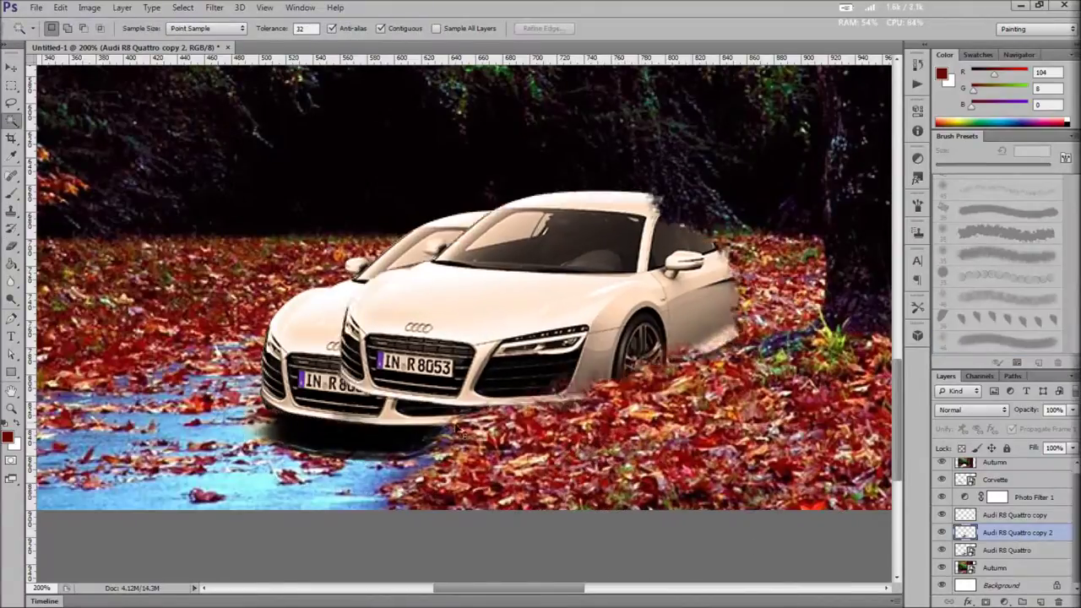
left_click(942, 549)
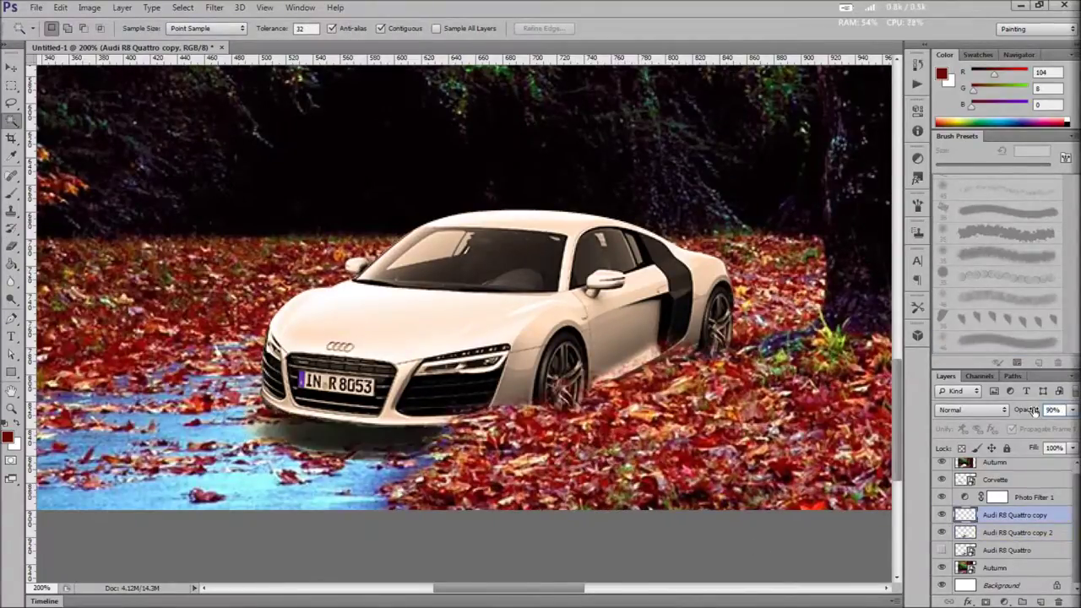
key("ctrl+1")
left_click_drag(1033, 410, 1033, 411)
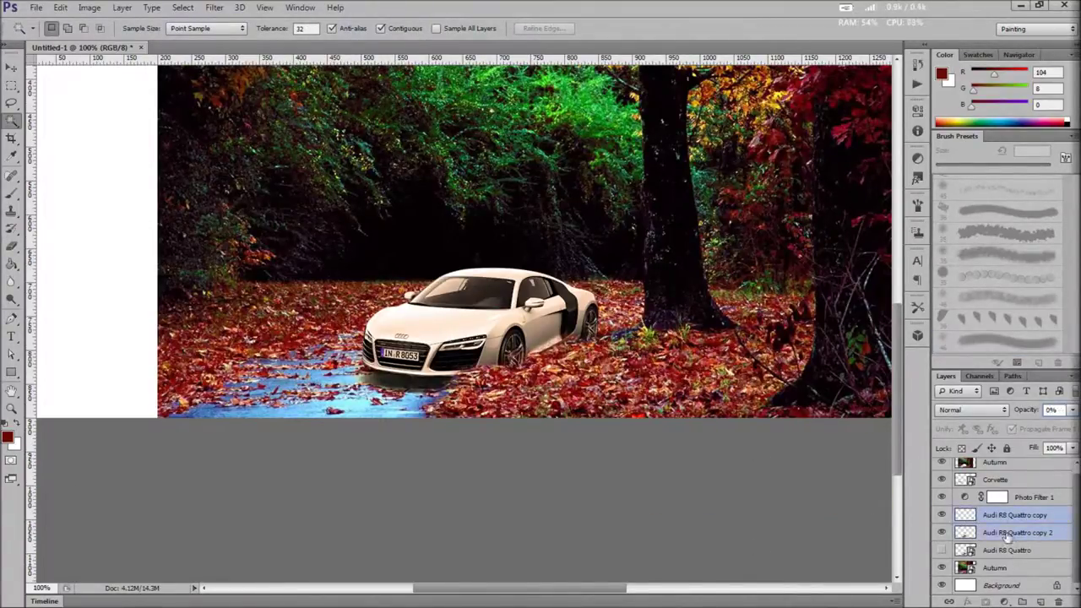
Remove the two Audi R8 Quattro copy layers so only the original Audi layer remains
left_click(1007, 550, "shift")
right_click(1006, 549)
left_click(962, 316)
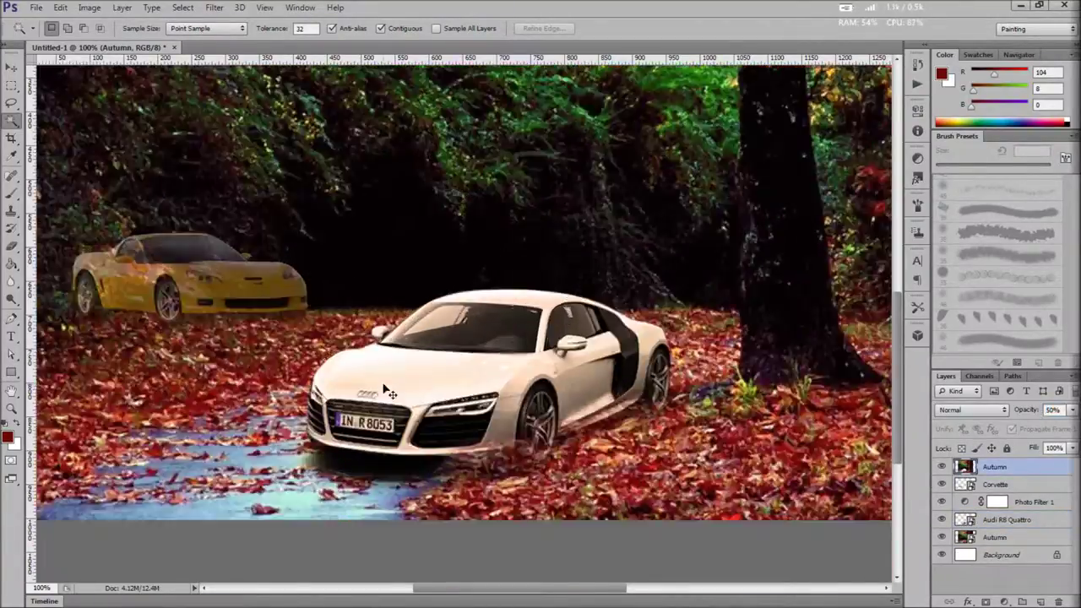
Erase the Autumn layer over the Corvette's body, windows and front wheel, blending the rear edge into the foliage
scroll(194, 265, "up", 5)
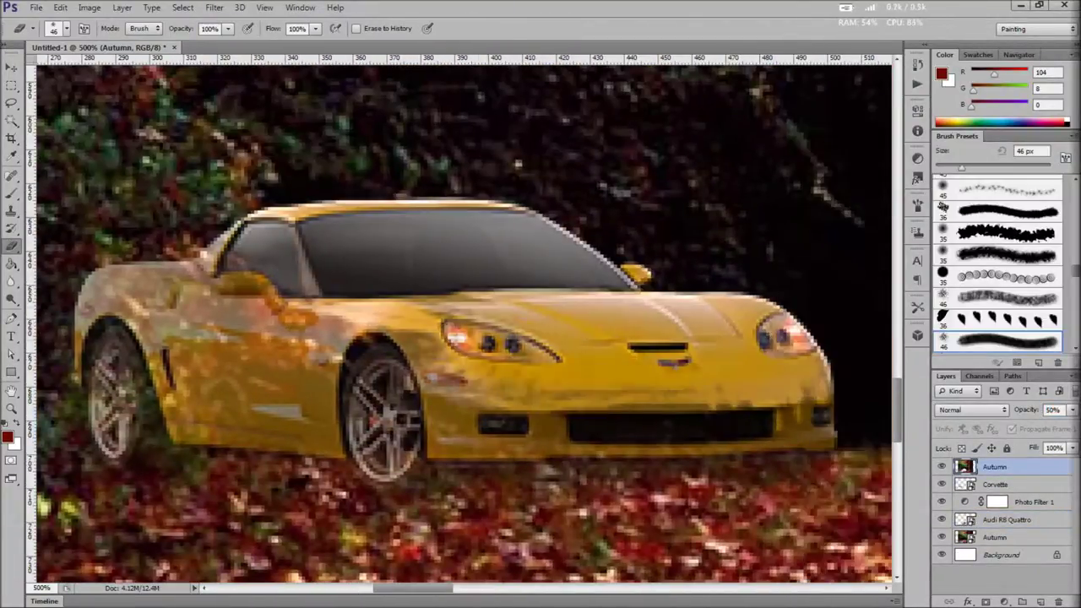
left_click_drag(287, 321, 532, 393)
left_click_drag(422, 338, 562, 338)
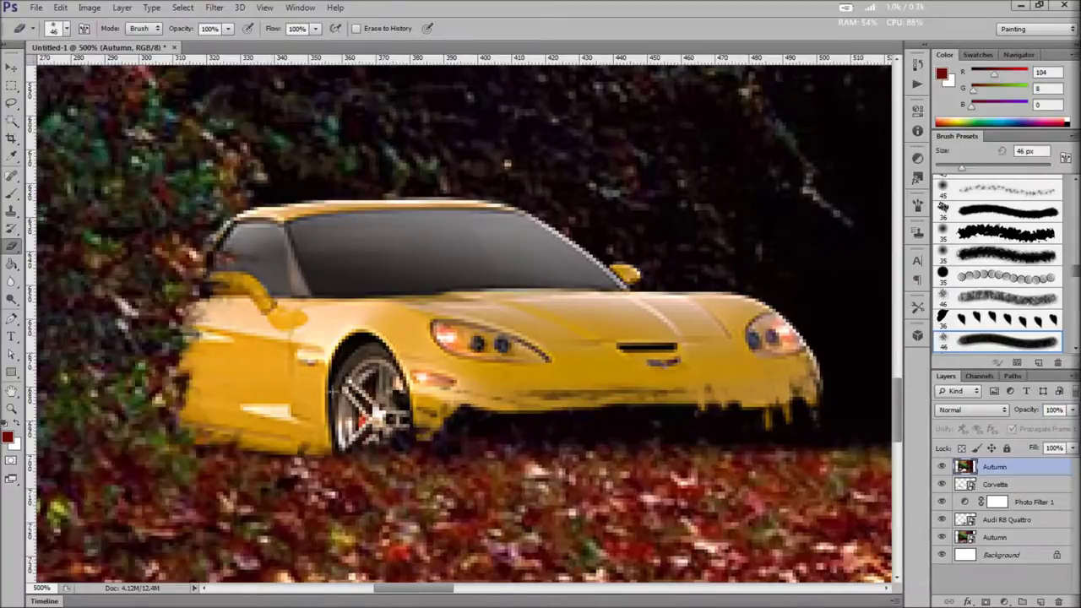
scroll(288, 390, "right", 3)
scroll(471, 378, "down", 3)
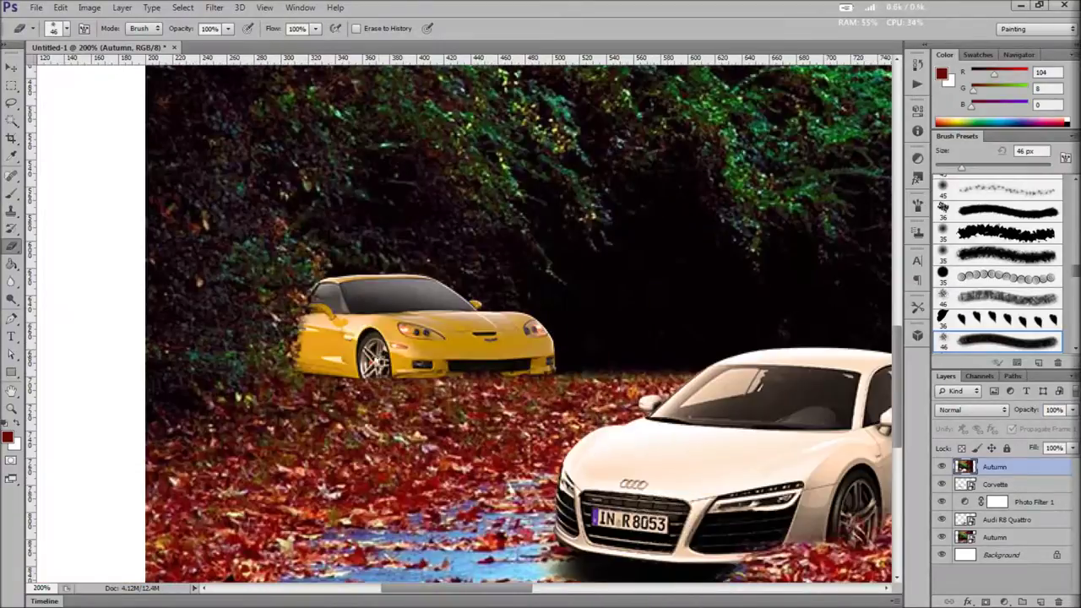
Paste another Autumn image as the top layer, isolate it and erase it down to a patch of fallen leaves
key("ctrl+v")
scroll(570, 247, "down", 3)
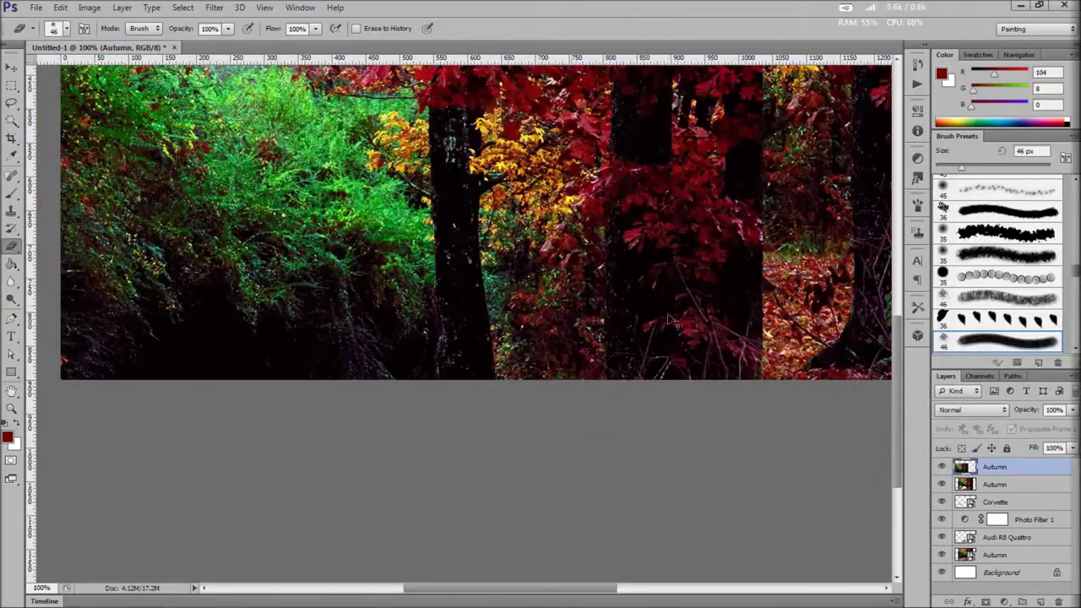
left_click(9, 103)
key("e")
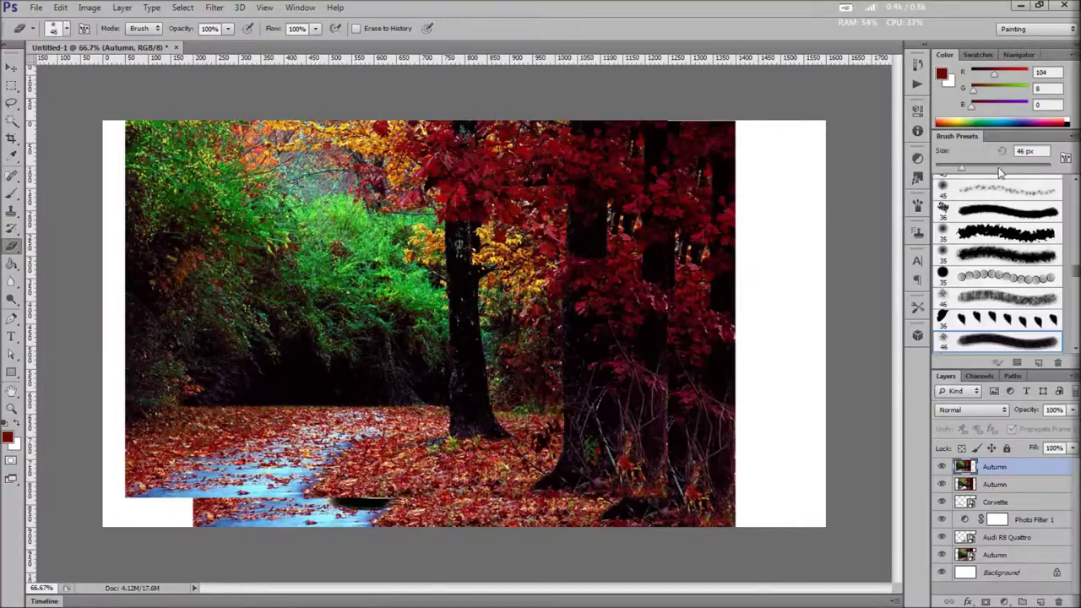
left_click_drag(380, 244, 171, 291)
left_click(941, 466, "alt")
mouse_move(591, 186)
left_mouse_down()
mouse_move(397, 329)
mouse_move(691, 405)
left_mouse_up()
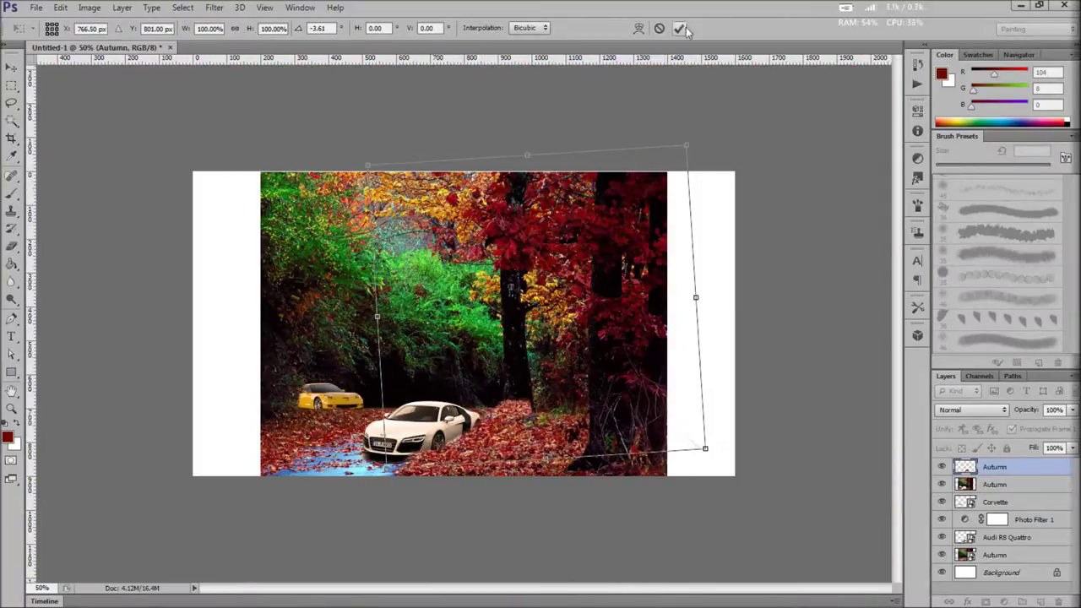
Apply the leaf patch rotated -3.61 degrees over the ground beside the Audi's rear and duplicate its layer
key("ctrl+1")
left_click_drag(523, 337, 638, 300)
key("Return")
right_click(1009, 466)
left_click(869, 126)
key("Return")
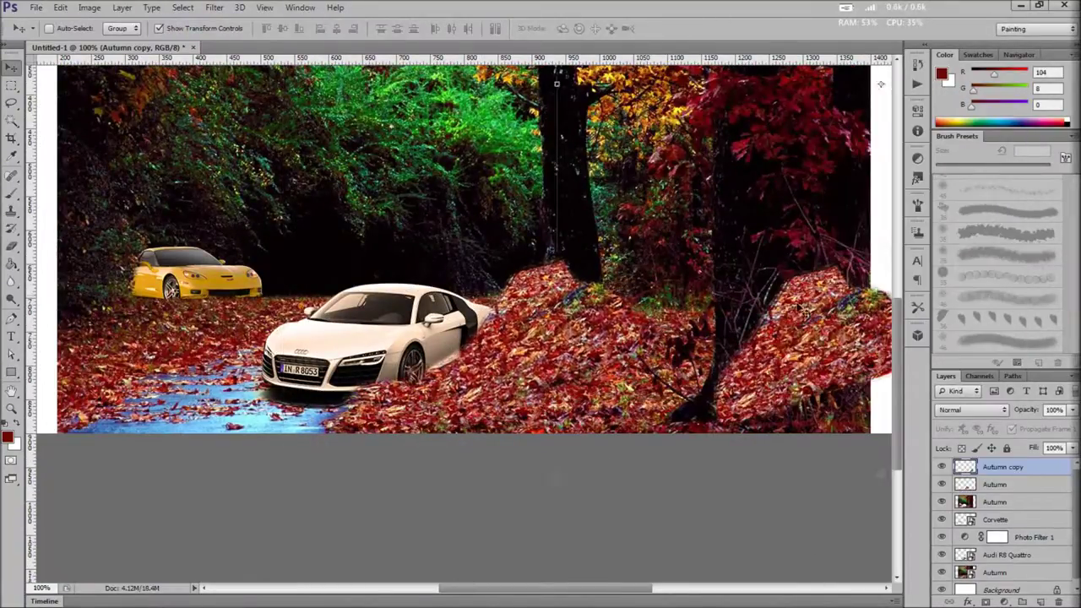
Erase the excess of the original leaf patch around the tree trunk and the Audi's rear wheel
left_click(994, 483)
key("e")
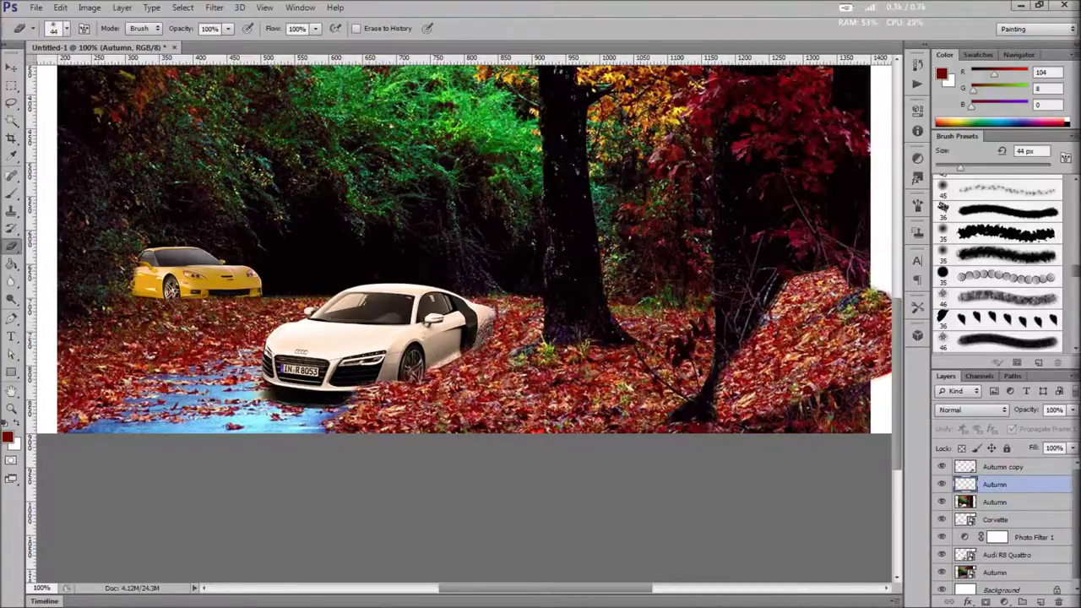
scroll(464, 347, "up", 4)
key("ctrl+0")
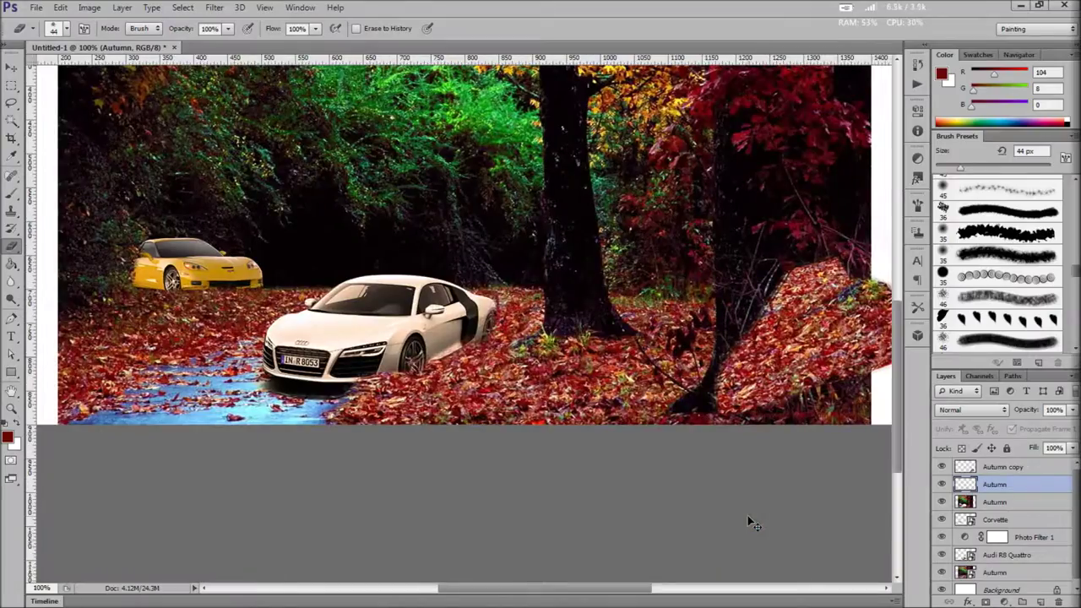
key("ctrl+plus")
key("ctrl+plus")
key("ctrl+plus")
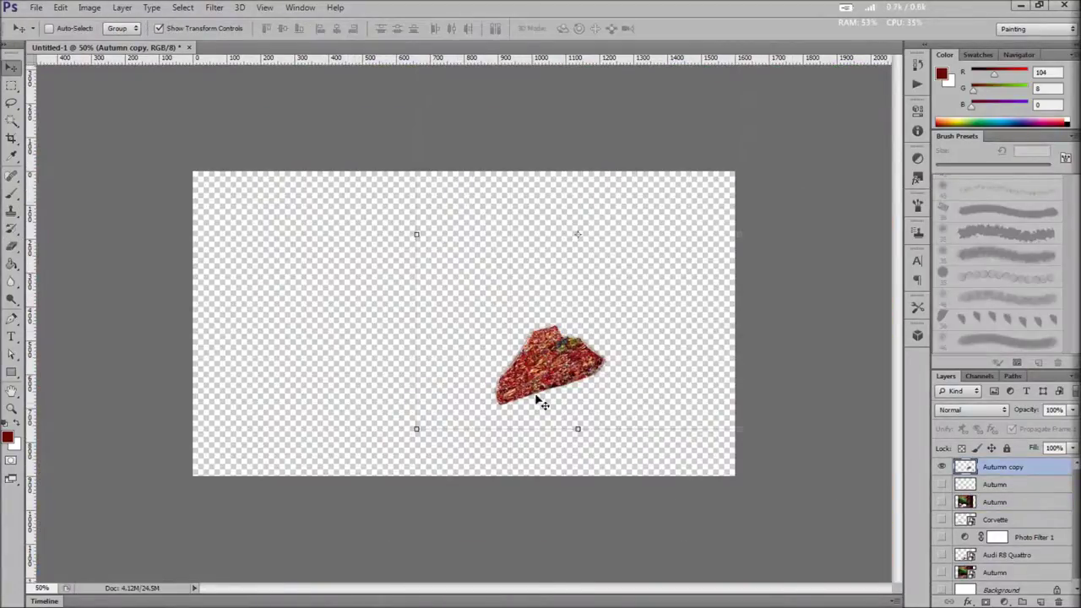
Move the copied leaf patch onto the road in front of the Audi and duplicate the Photo Filter layer for the Corvette
mouse_move(541, 404)
left_mouse_down()
mouse_move(438, 429)
mouse_move(440, 451)
left_mouse_up()
key("b")
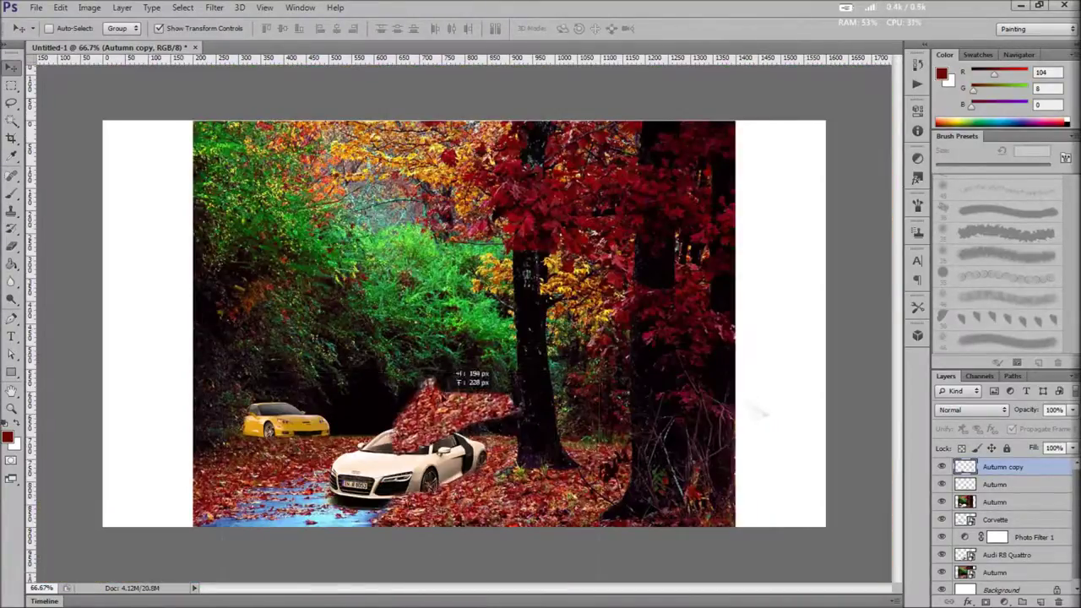
left_click_drag(448, 372, 337, 497)
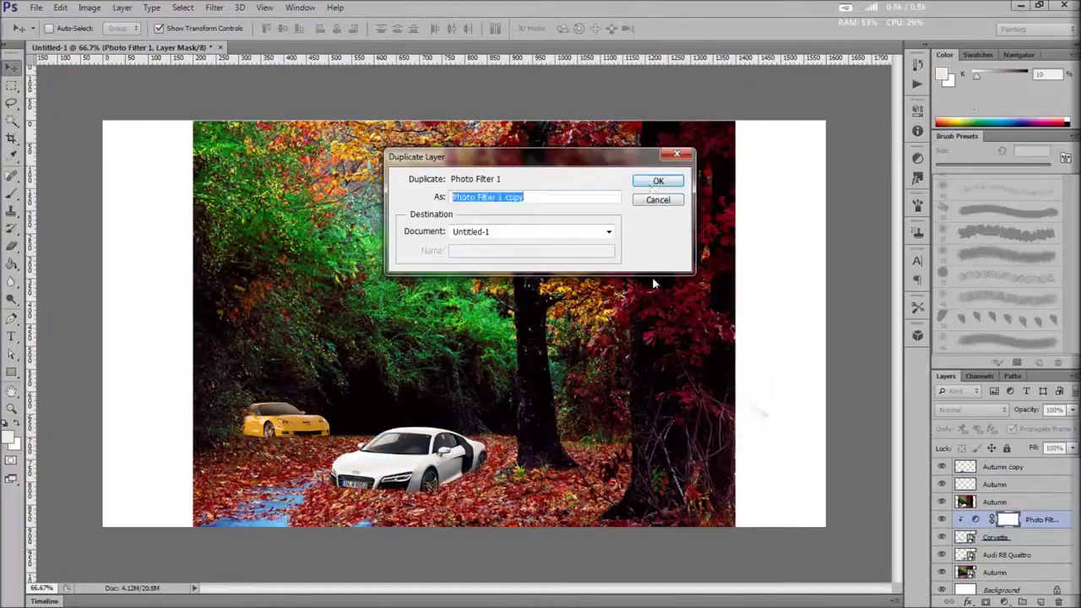
key("Return")
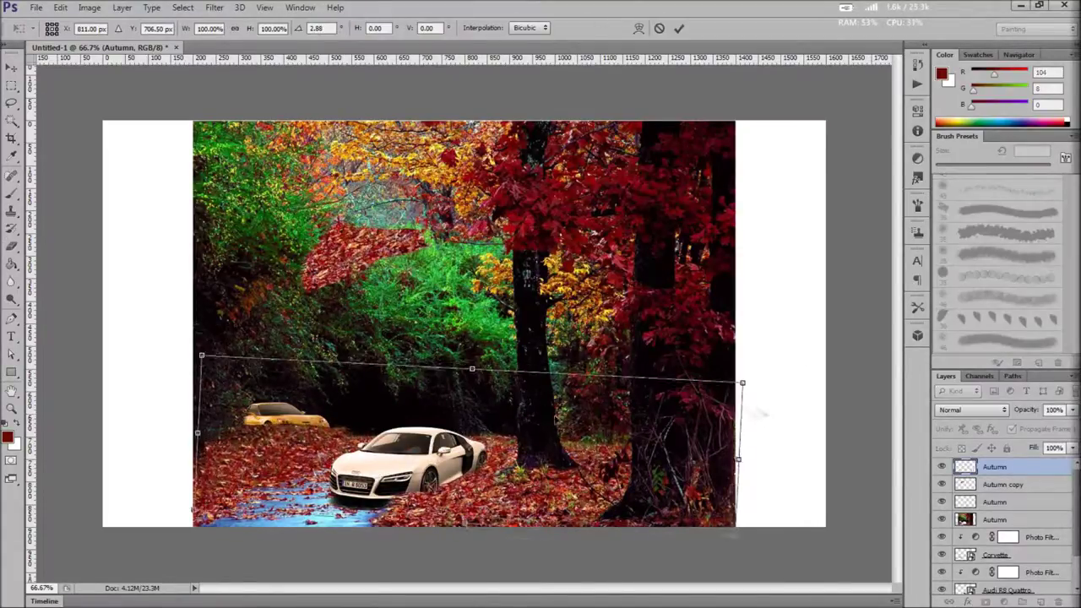
Rotate the new Autumn leaf layer to 4.49 degrees across the Corvette's lower body and erase its excess over the car
left_click_drag(760, 414, 756, 431)
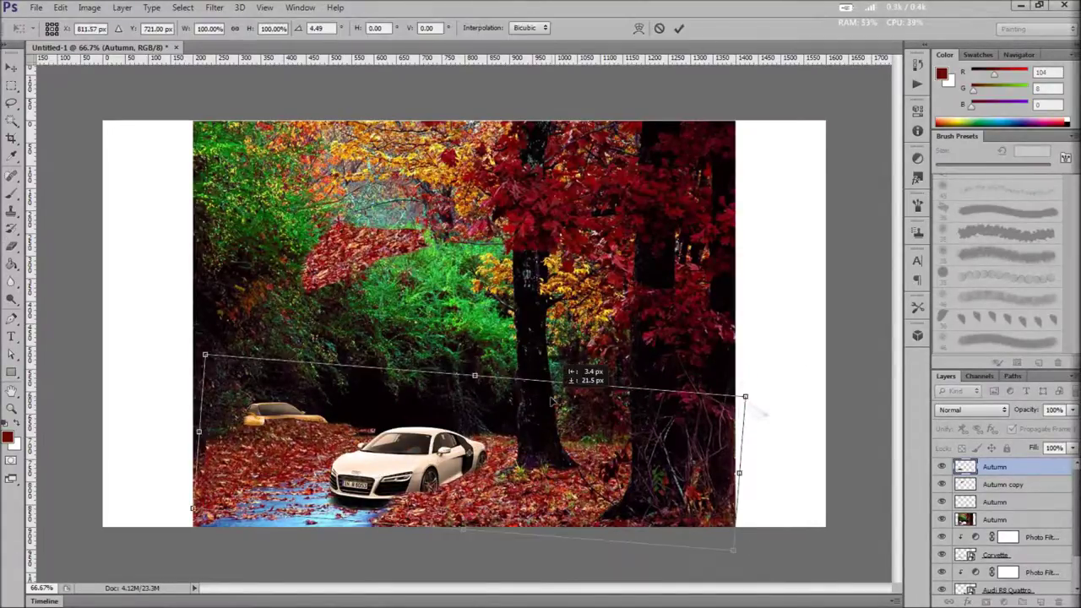
left_click(679, 31)
key("e")
key("ctrl+plus")
key("ctrl+plus")
scroll(456, 338, "down", 5)
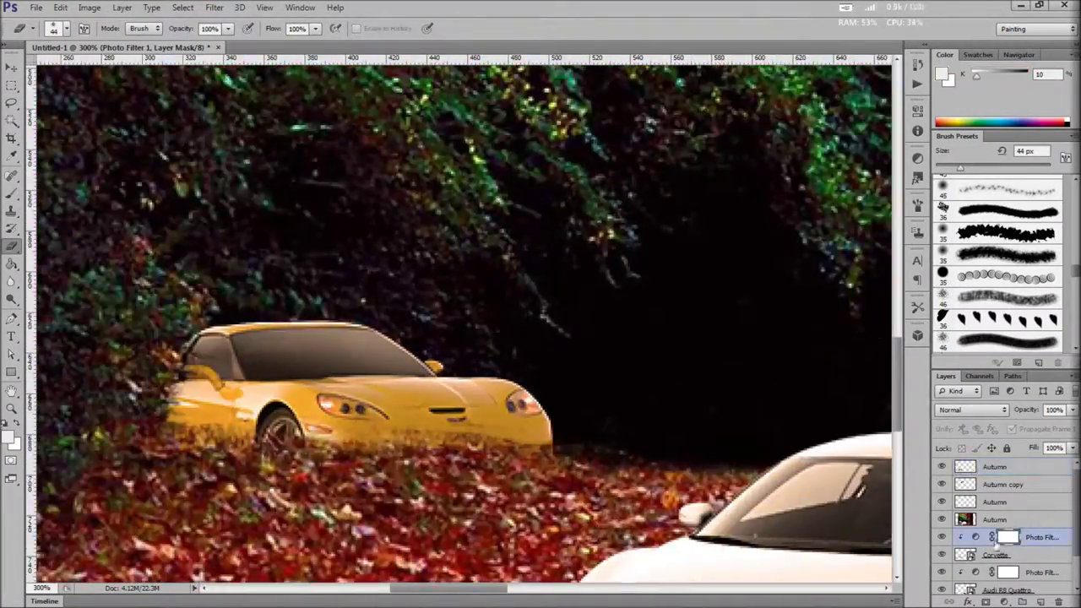
Set the Corvette's Photo Filter to a custom dark brown colour with 1% density
double_click(976, 537)
left_click(809, 166)
key("Return")
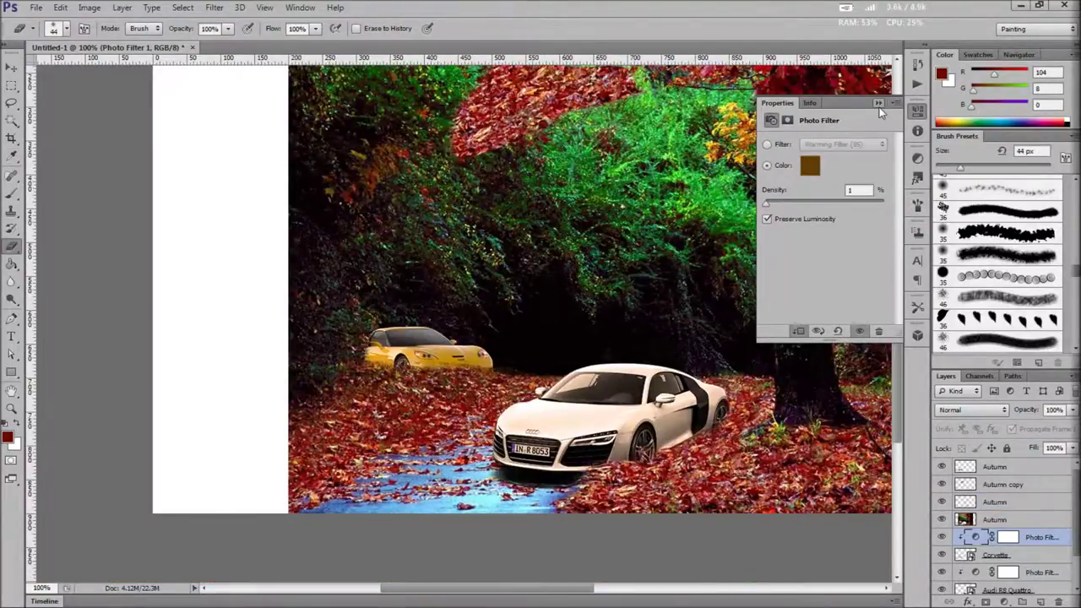
left_click(878, 102)
Fill a new layer clipped to the Corvette with black and lower its opacity to 50%
key("g")
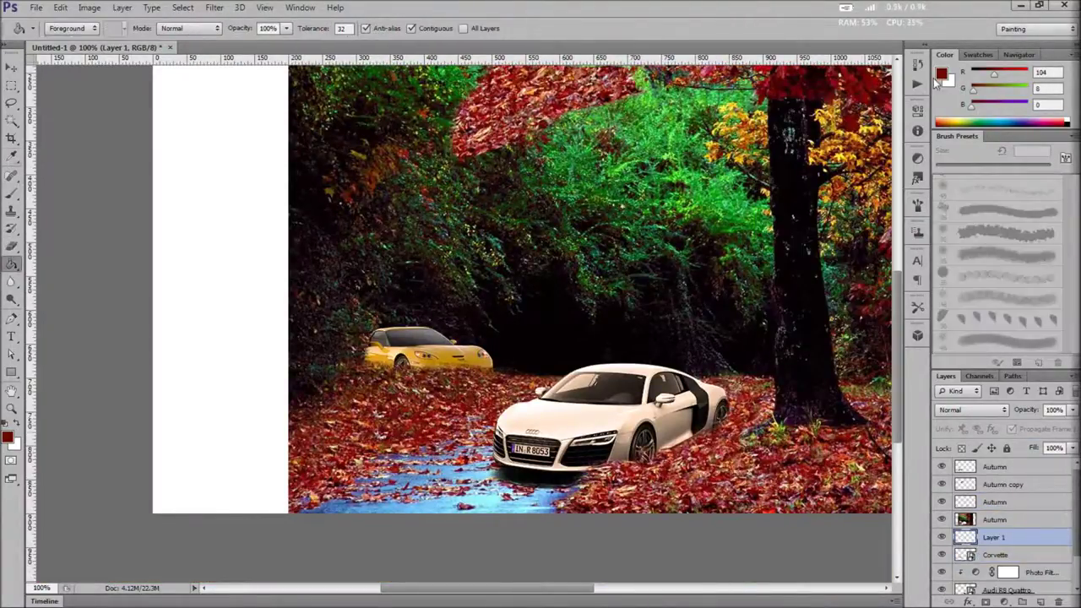
left_click(1006, 544, "alt")
left_click_drag(1047, 409, 1020, 409)
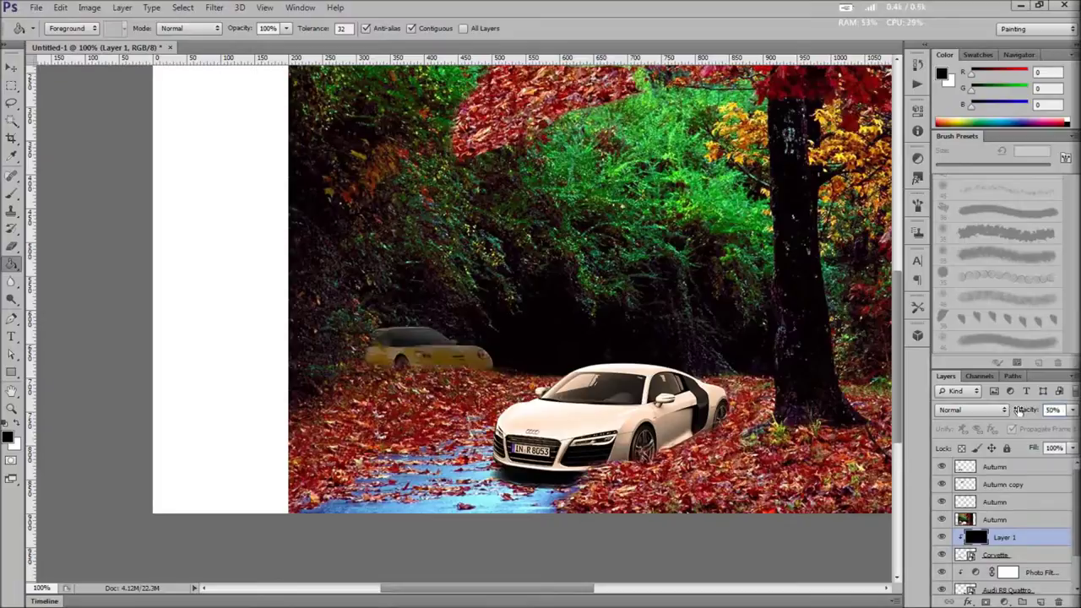
Add an empty layer above the black fill and clip a Warming Filter (85) Photo Filter to the Corvette, with Preserve Luminosity off
key("ctrl+shift+n")
key("Return")
key("ctrl+shift+n")
key("Return")
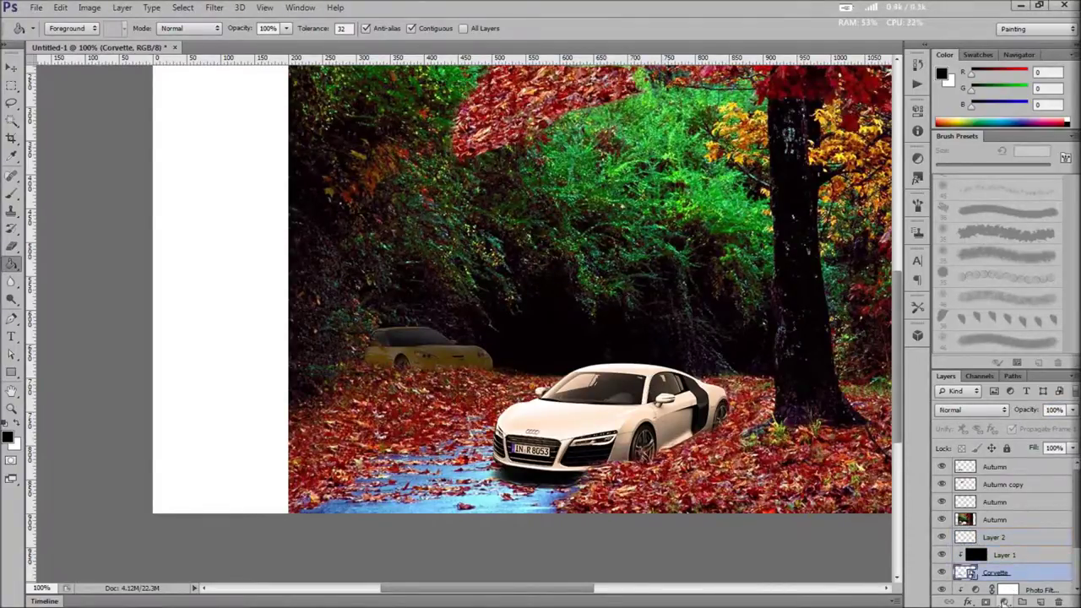
left_click(1003, 602)
left_click(1001, 477)
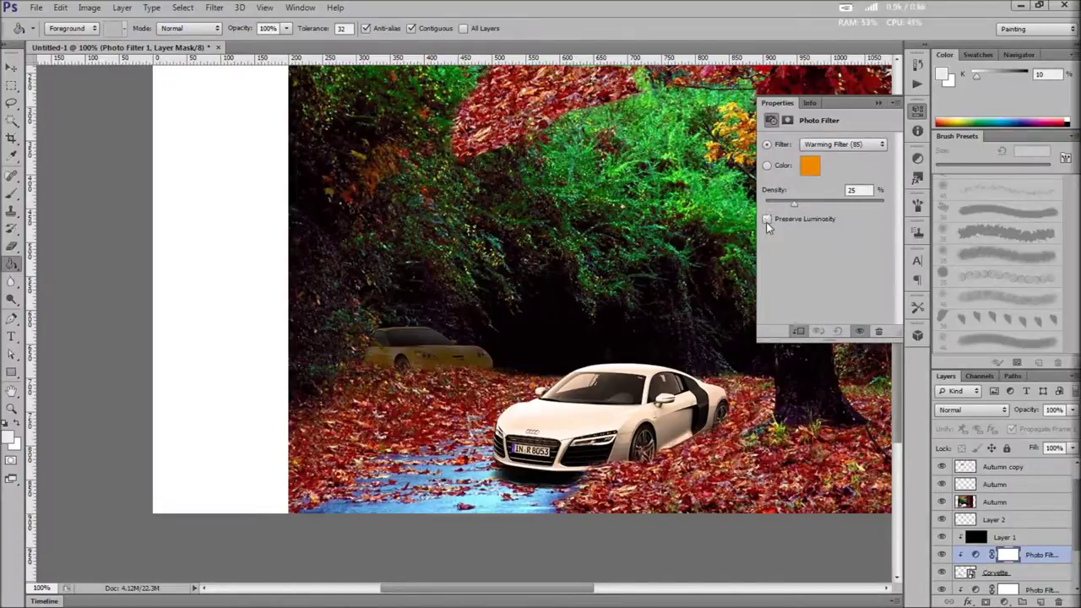
left_click(878, 102)
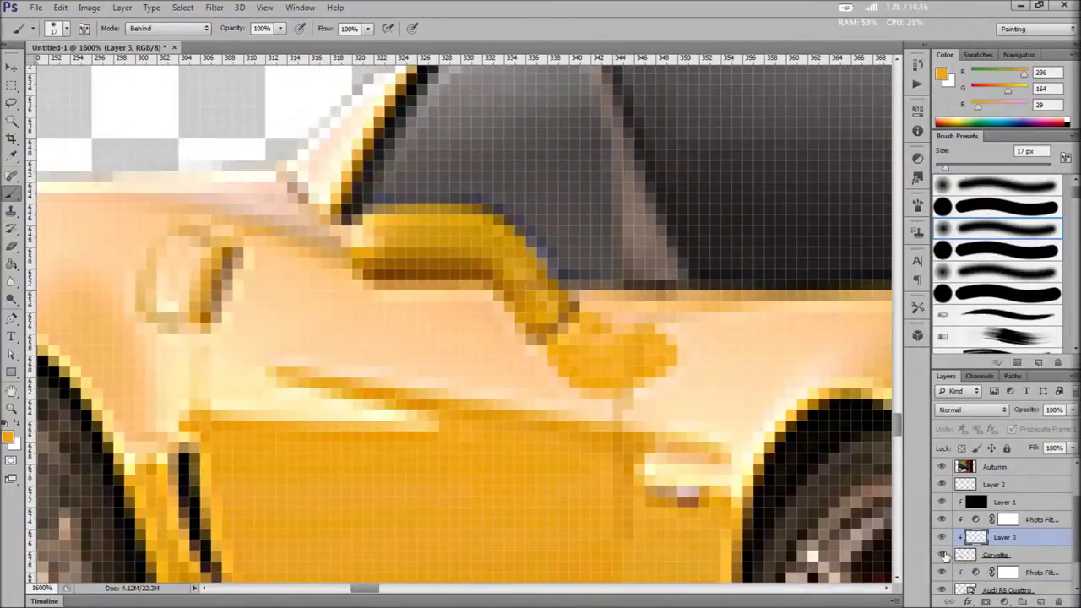
Paint orange over the pale reflections between the Corvette's door and front fender on Layer 3 with a 5 px brush
scroll(598, 357, "down", 10)
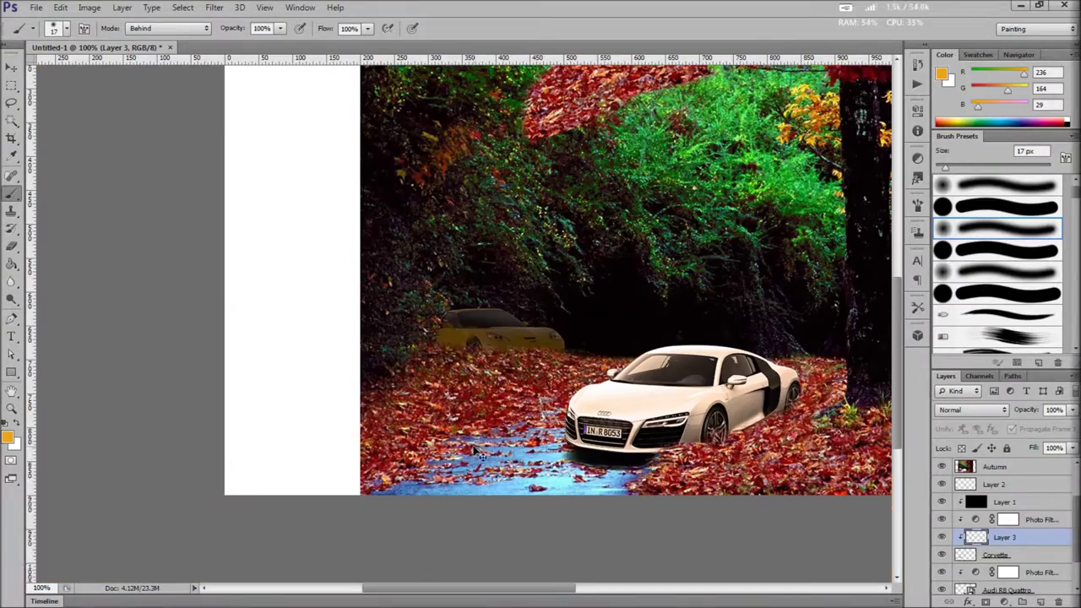
scroll(397, 307, "up", 2)
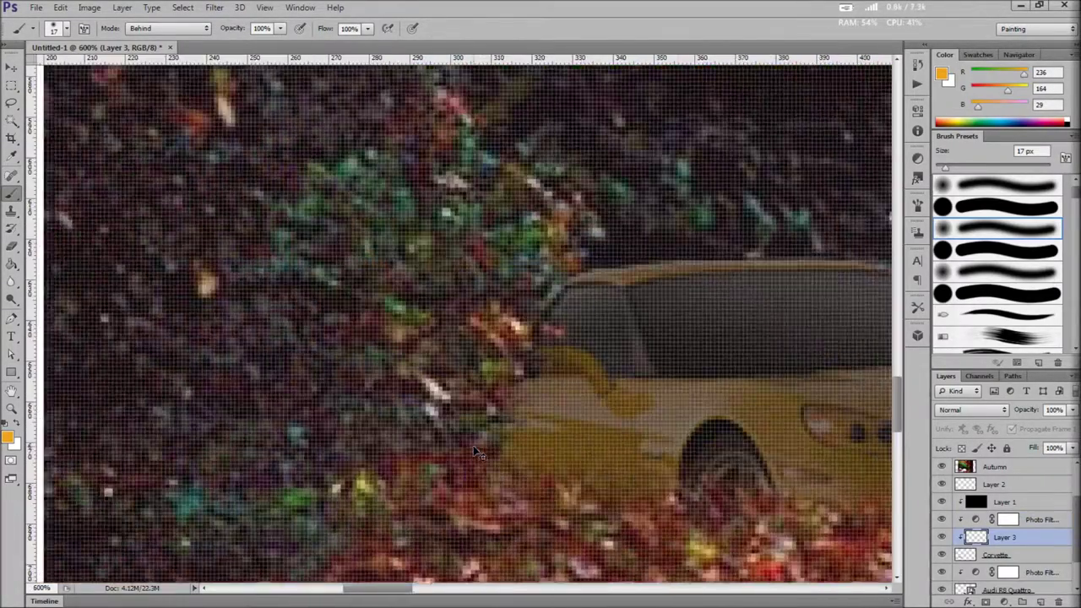
double_click(1020, 152)
type("5")
scroll(531, 374, "up", 8)
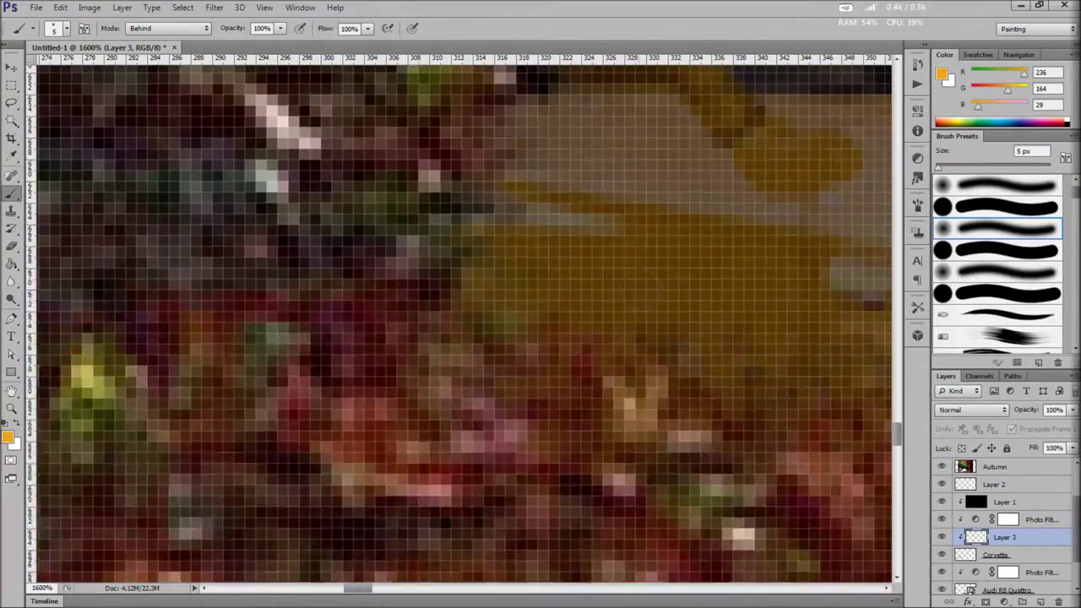
scroll(581, 417, "right", 3)
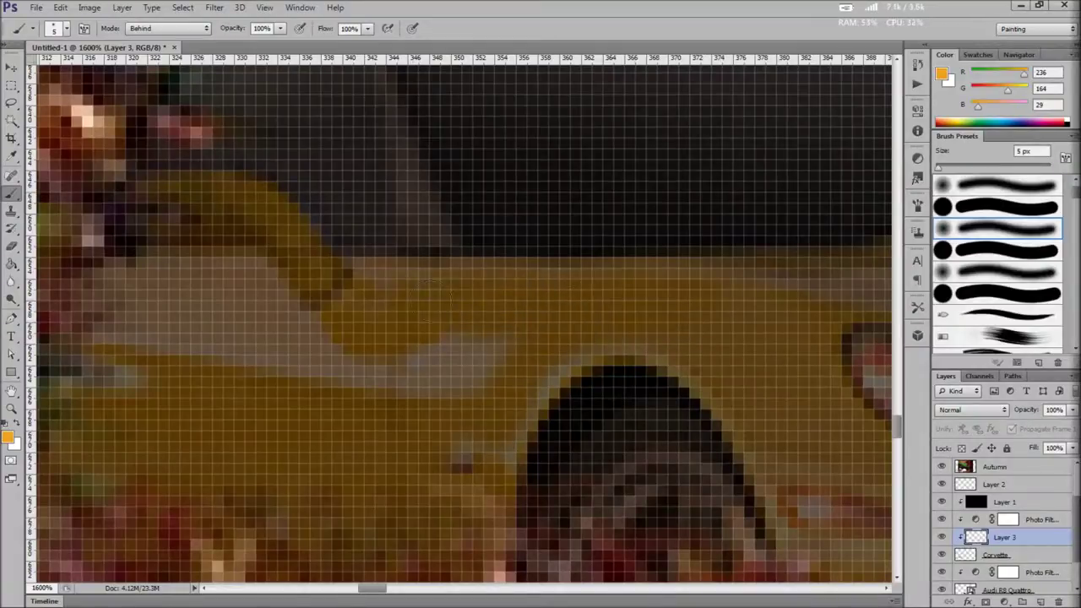
mouse_move(304, 380)
left_mouse_down()
mouse_move(436, 353)
mouse_move(454, 393)
left_mouse_up()
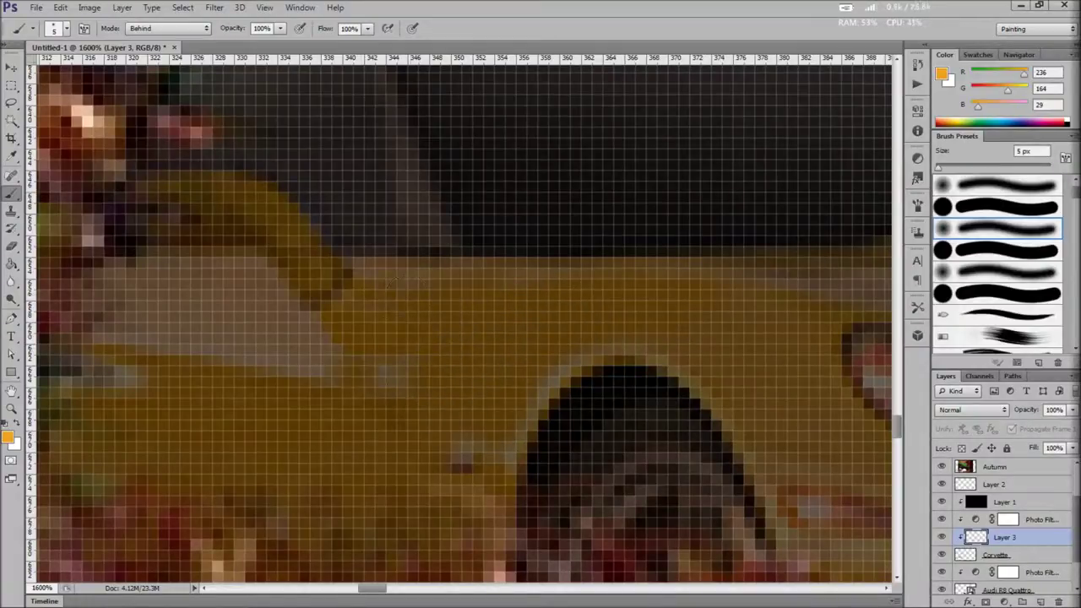
Sample the Corvette's orange body tones and cover the remaining pale highlights on the door and below the side mirror
left_click(437, 424, "alt")
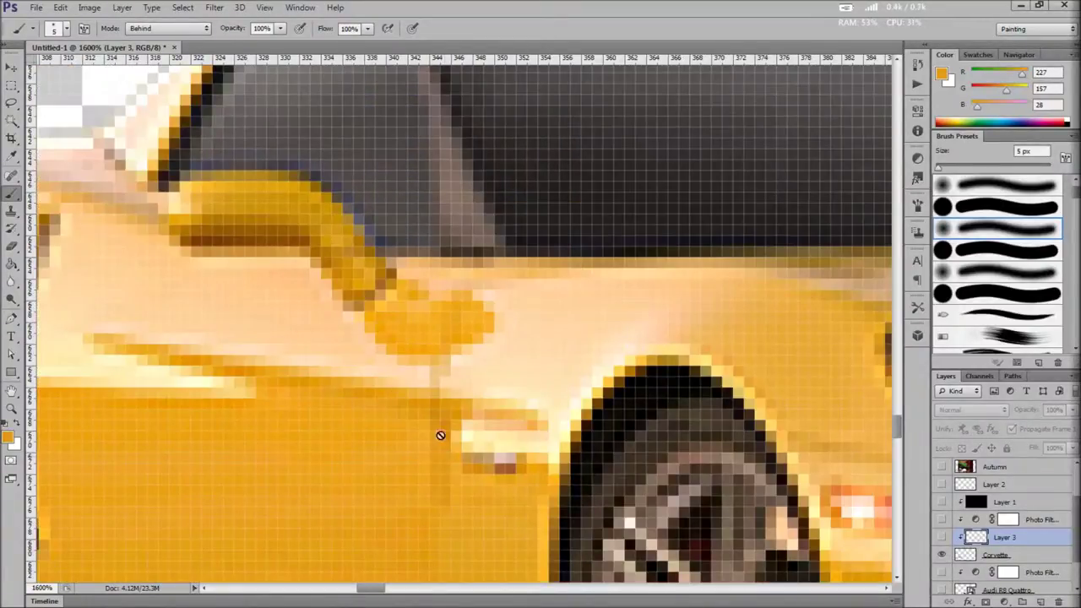
left_click(436, 446, "alt")
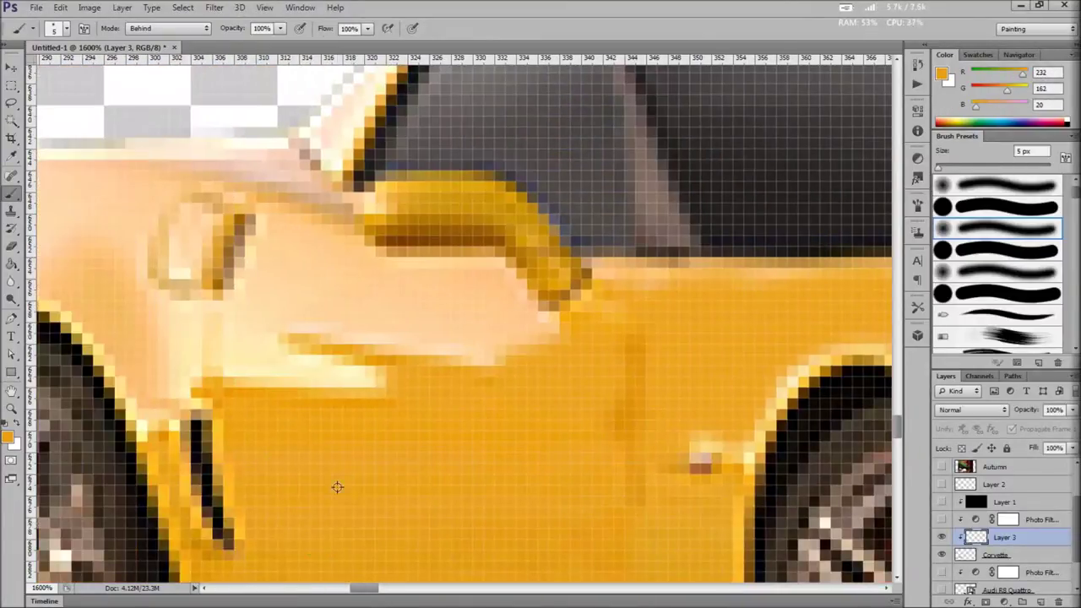
left_click(615, 486, "alt")
left_click(403, 504, "alt")
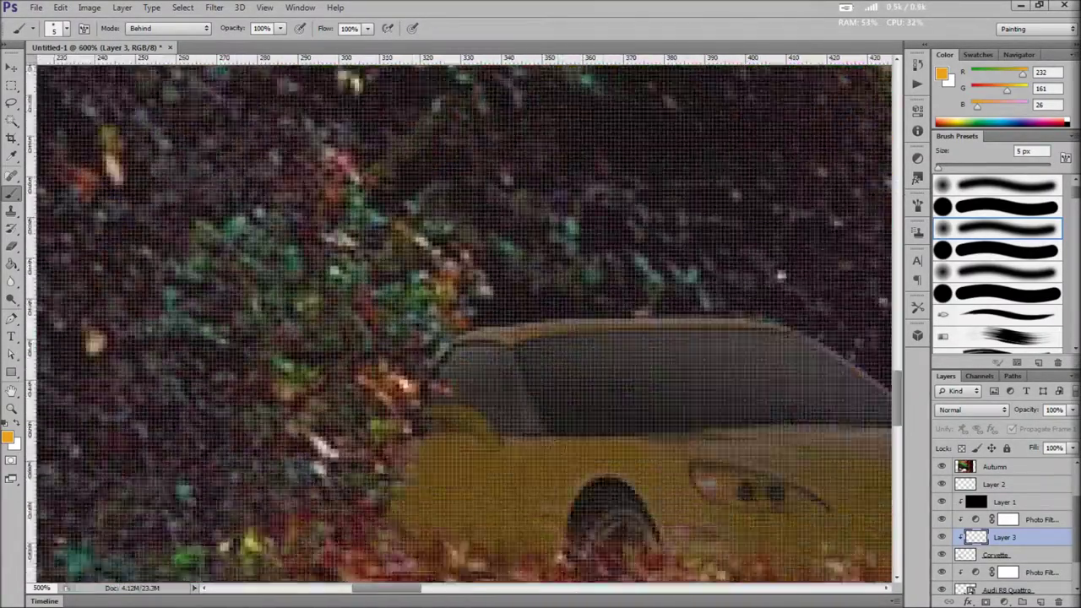
key("ctrl+plus")
key("ctrl+plus")
key("ctrl+plus")
key("ctrl+plus")
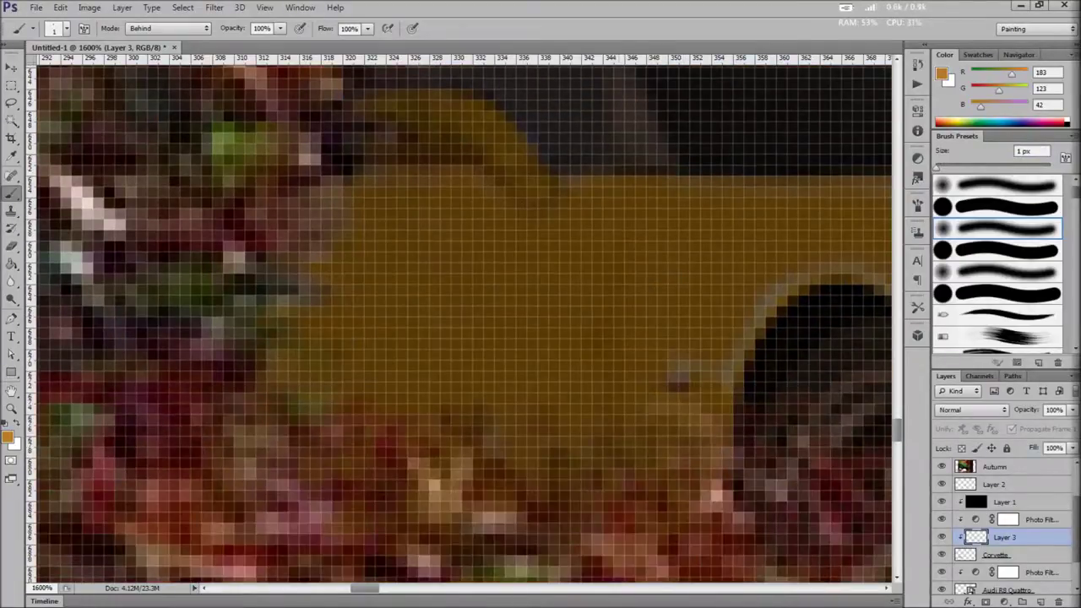
Check the repainted side of the Corvette up close and within the whole scene
key("ctrl+minus")
key("ctrl+minus")
key("ctrl+minus")
key("ctrl+minus")
key("ctrl+minus")
key("ctrl+minus")
key("ctrl+minus")
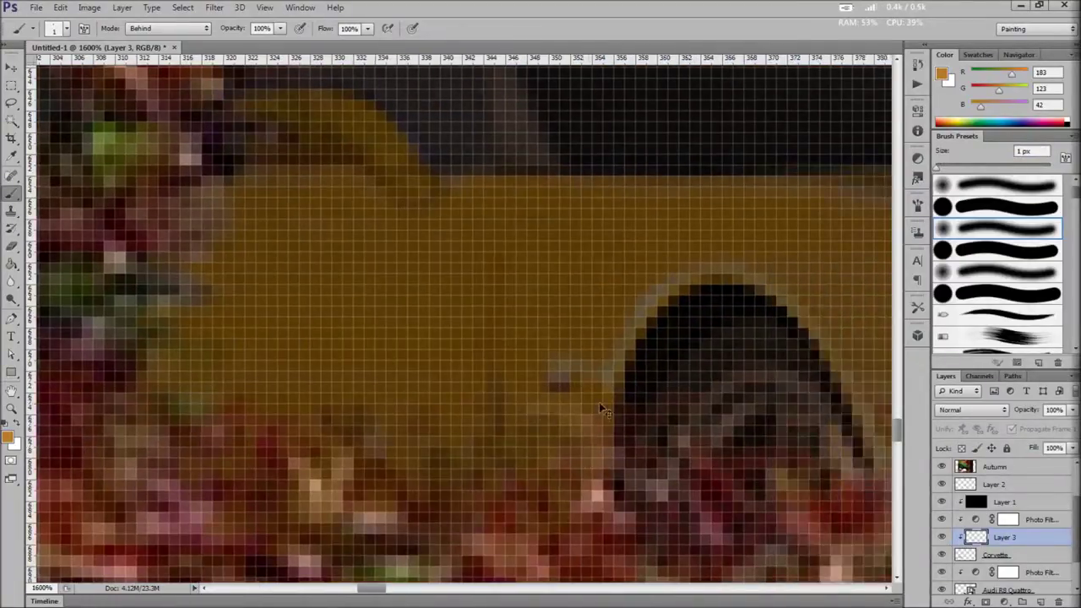
key("ctrl+plus")
key("ctrl+plus")
key("ctrl+plus")
key("ctrl+plus")
key("ctrl+plus")
key("ctrl+plus")
key("ctrl+plus")
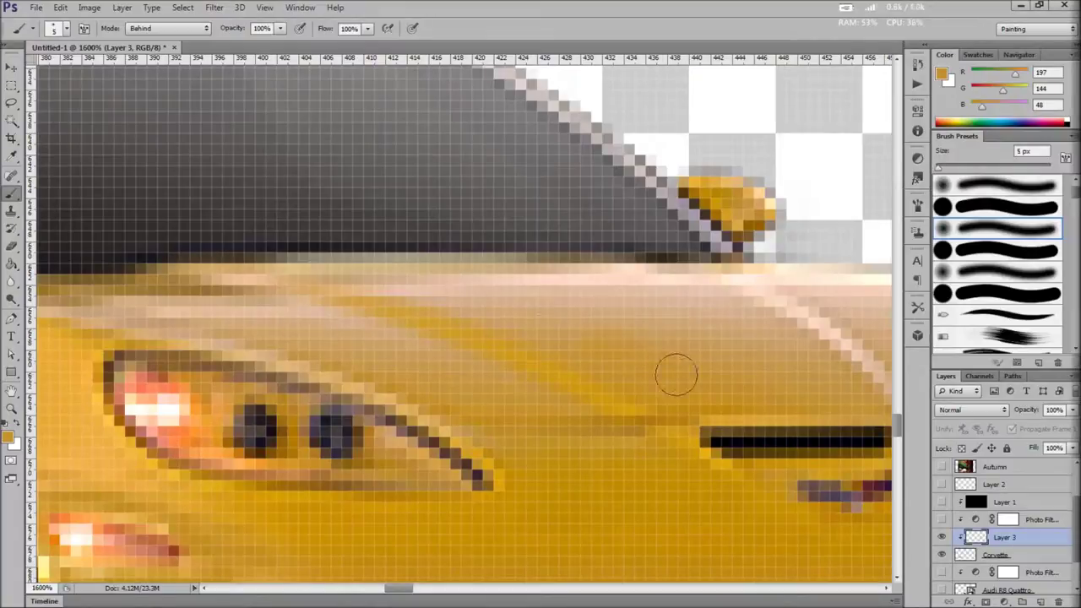
Paint sampled golden tones over the pale reflections on the Corvette's hood, tracing its crease with a 1 px brush
left_click_drag(591, 354, 627, 344)
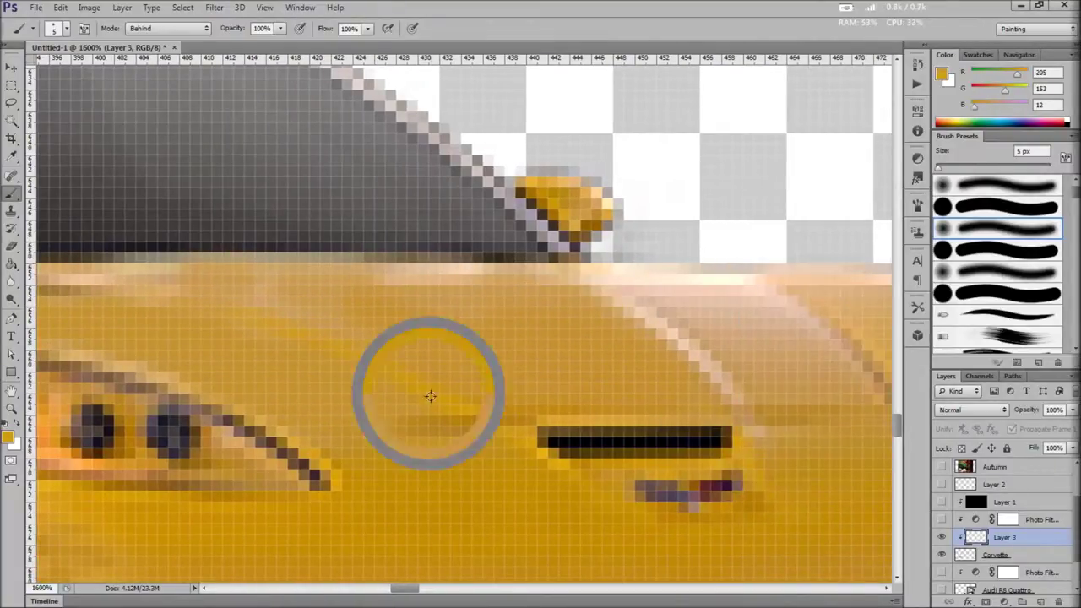
key("bracketleft")
key("bracketleft")
key("bracketleft")
key("bracketleft")
left_click(596, 276)
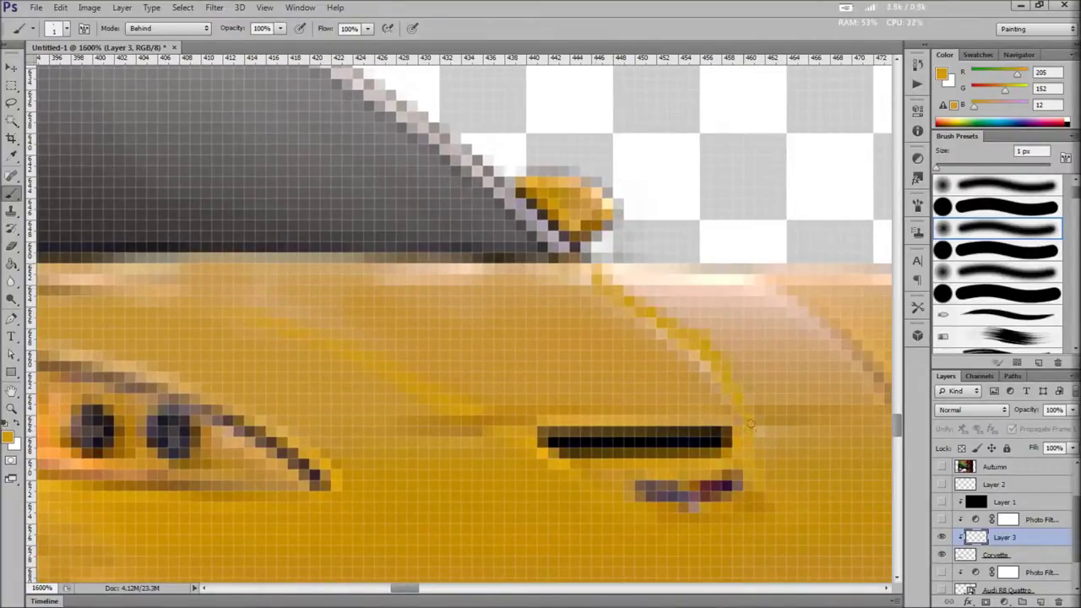
left_click(776, 362, "alt")
scroll(593, 393, "down", 2)
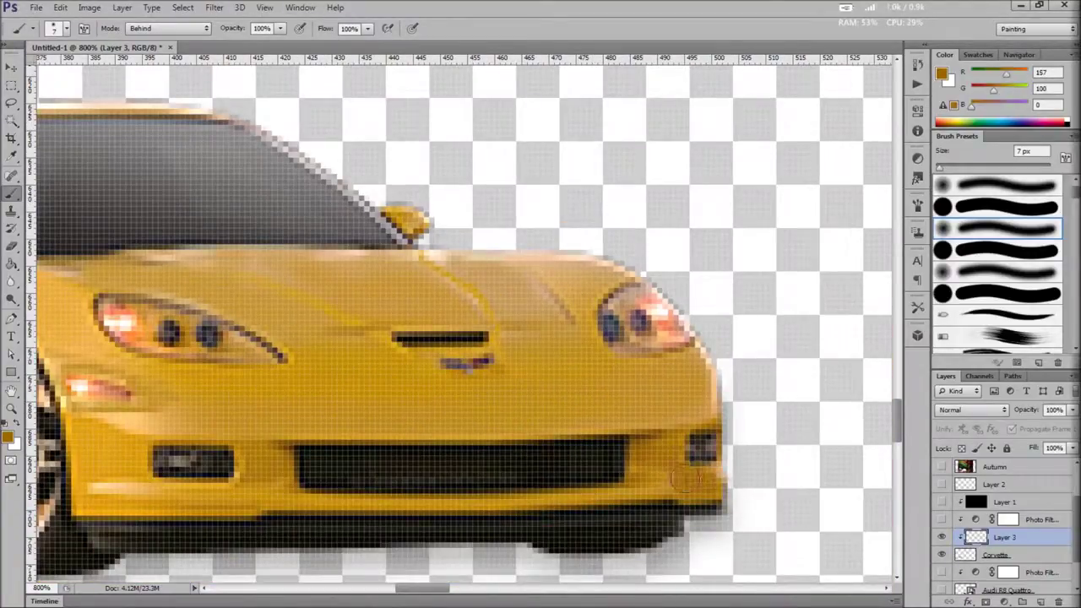
Paint sampled orange tones over the Corvette's lower door highlights and along the door seam on Layer 3 with a 2 px brush
scroll(296, 502, "left", 3)
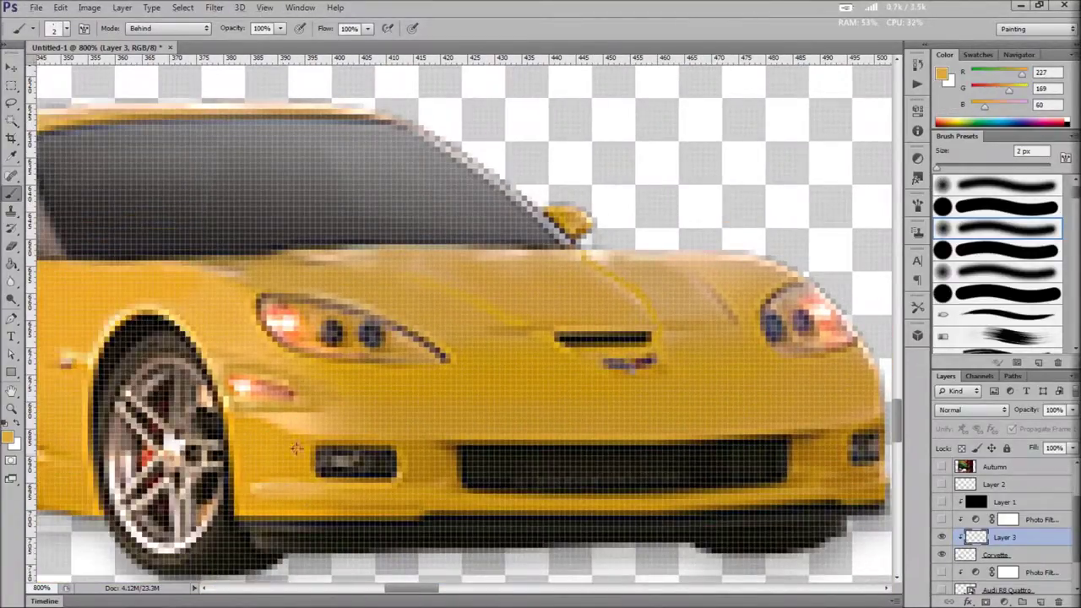
scroll(267, 416, "left", 3)
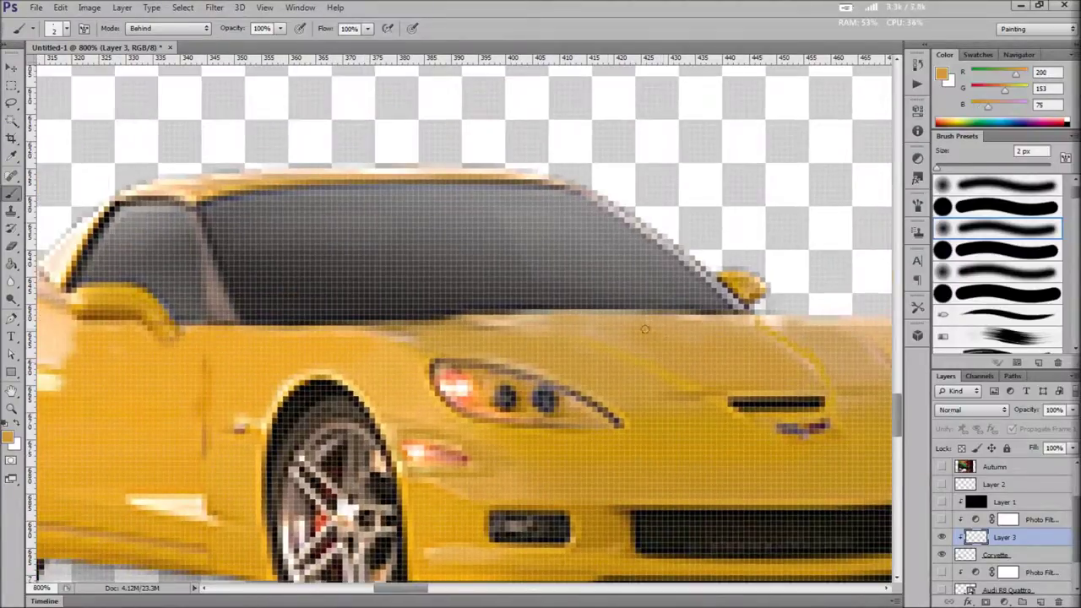
left_click(523, 330, "alt")
scroll(385, 429, "left", 3)
left_click_drag(354, 497, 433, 495)
left_click(432, 438, "alt")
left_click_drag(433, 438, 437, 483)
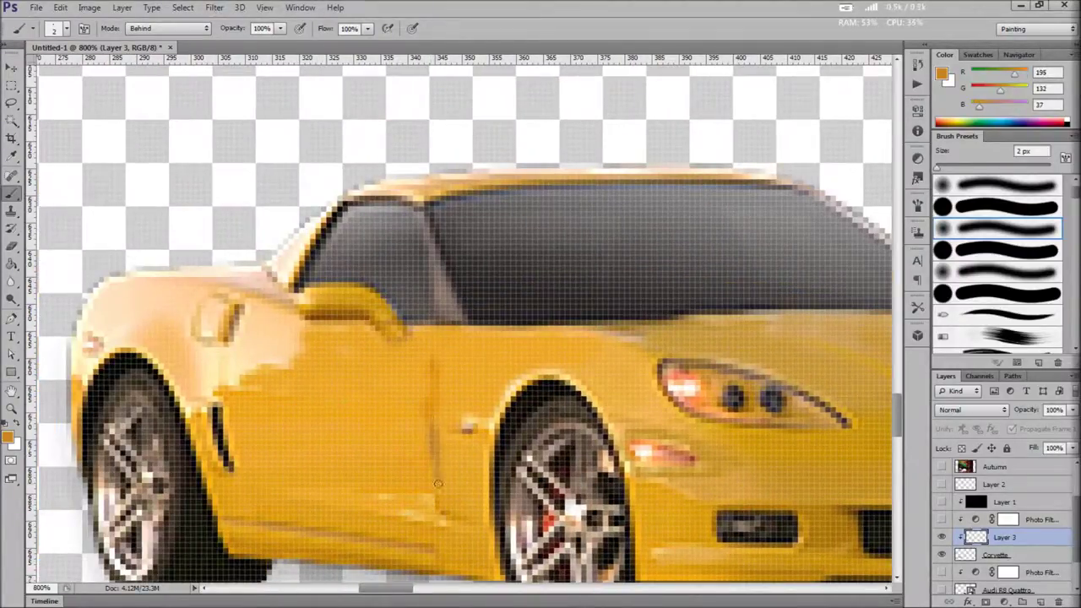
Compare the Corvette's bodywork with and without the paint on Layer 3
left_click(1005, 556)
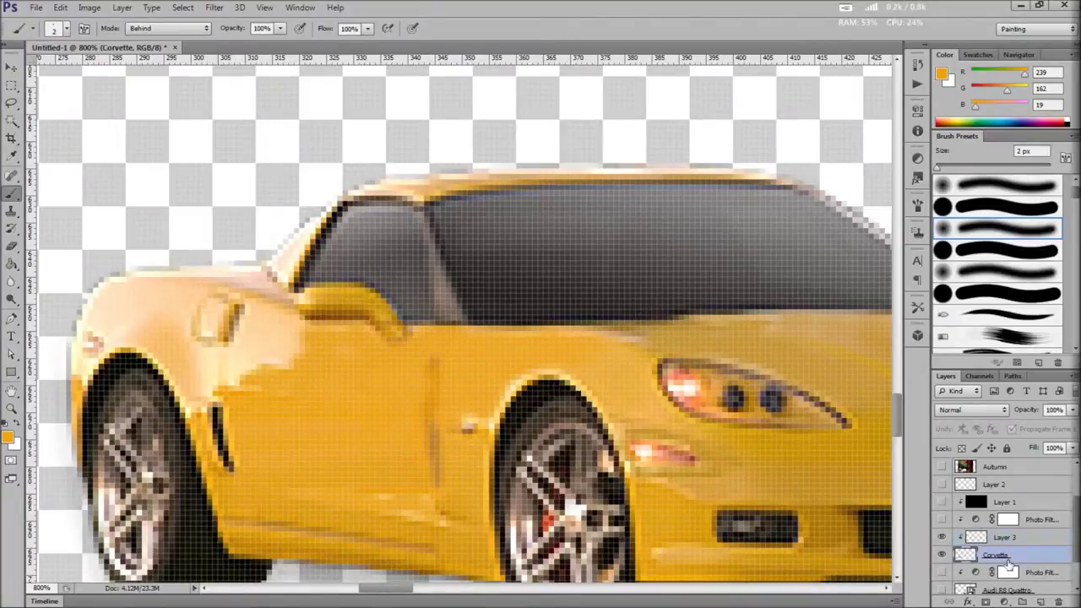
left_click(941, 537)
left_click(941, 537)
scroll(974, 542, "down", 2)
scroll(973, 543, "up", 3)
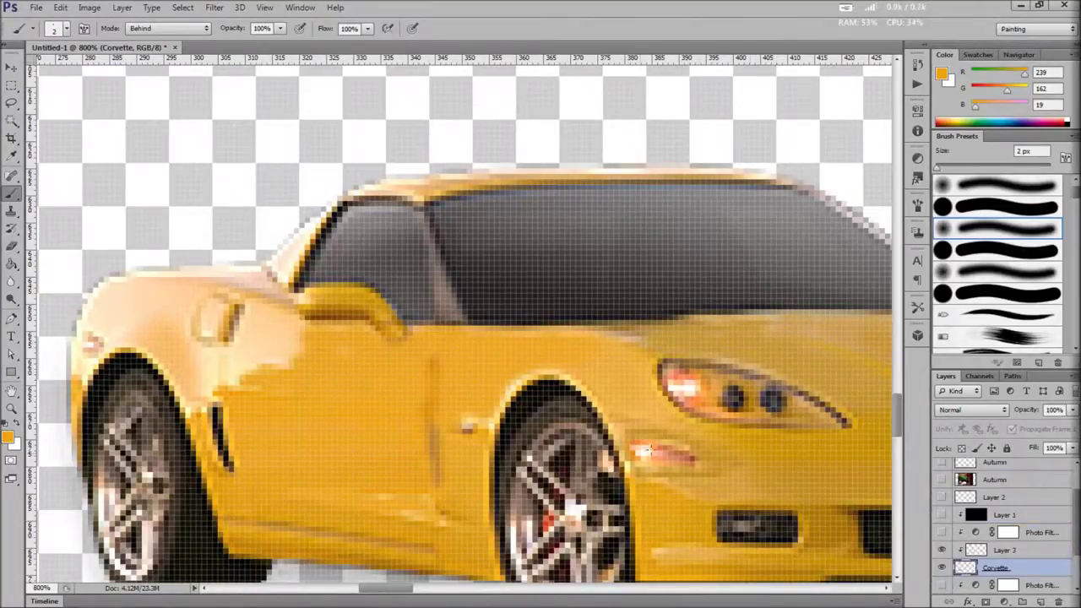
Paint sampled orange over the pale reflections at the rear of the Corvette's door and rear fender on Layer 3 with a 6 px brush
left_click_drag(949, 168, 950, 168)
left_click(1004, 550)
left_click(1004, 549)
key("bracketleft")
key("bracketleft")
key("bracketleft")
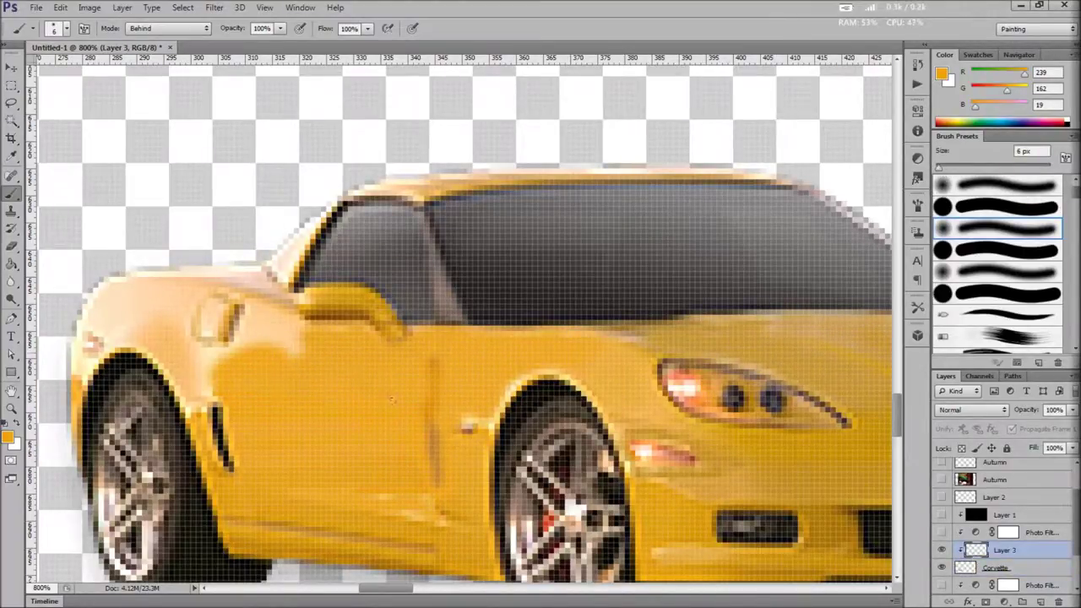
scroll(303, 393, "up", 1)
left_click(303, 393, "alt")
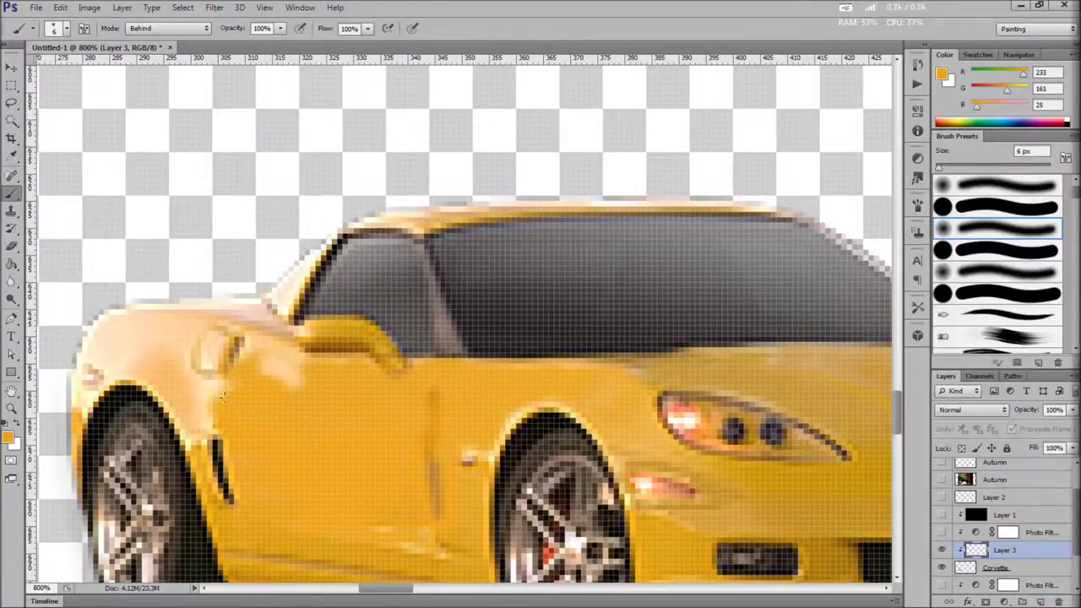
left_click_drag(157, 349, 182, 328)
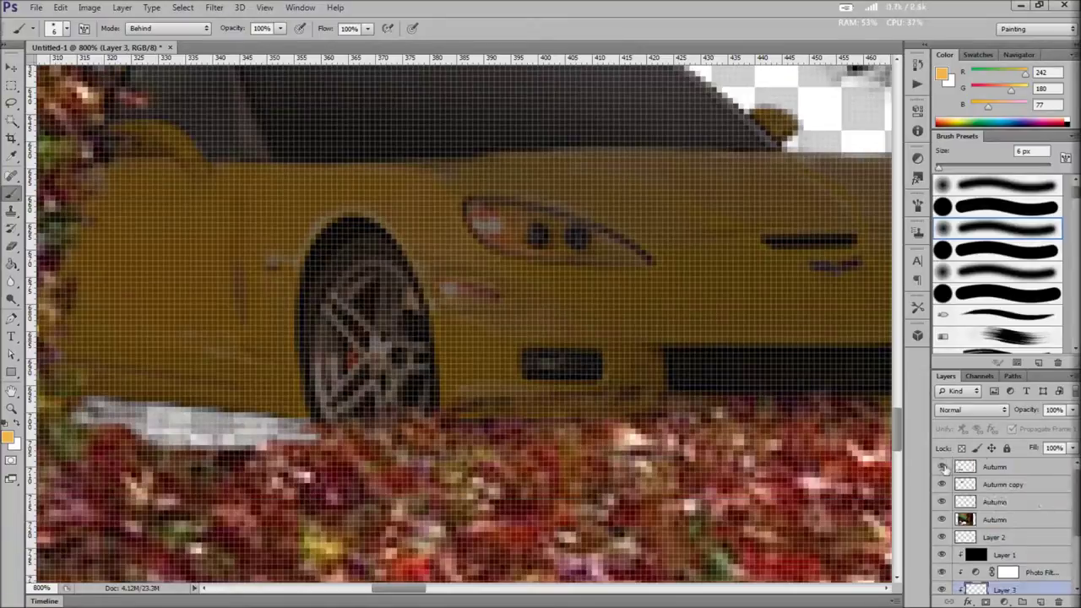
Fill a new clipped layer above the Corvette's Layer 1 with near-black (RGB 20, 10, 13) at 50% opacity
key("ctrl+1")
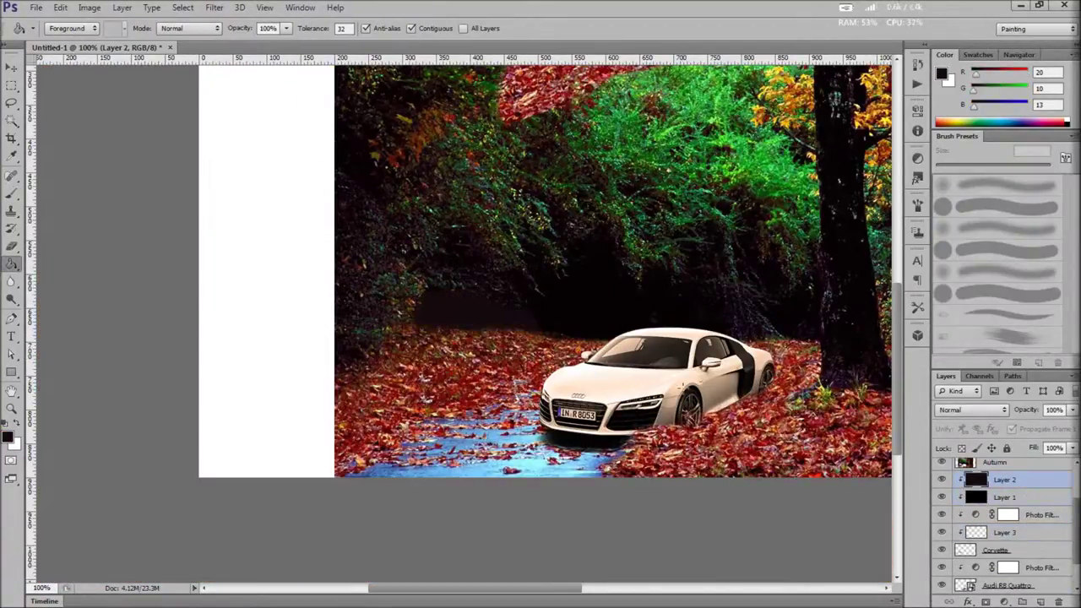
type("50")
key("Return")
key("v")
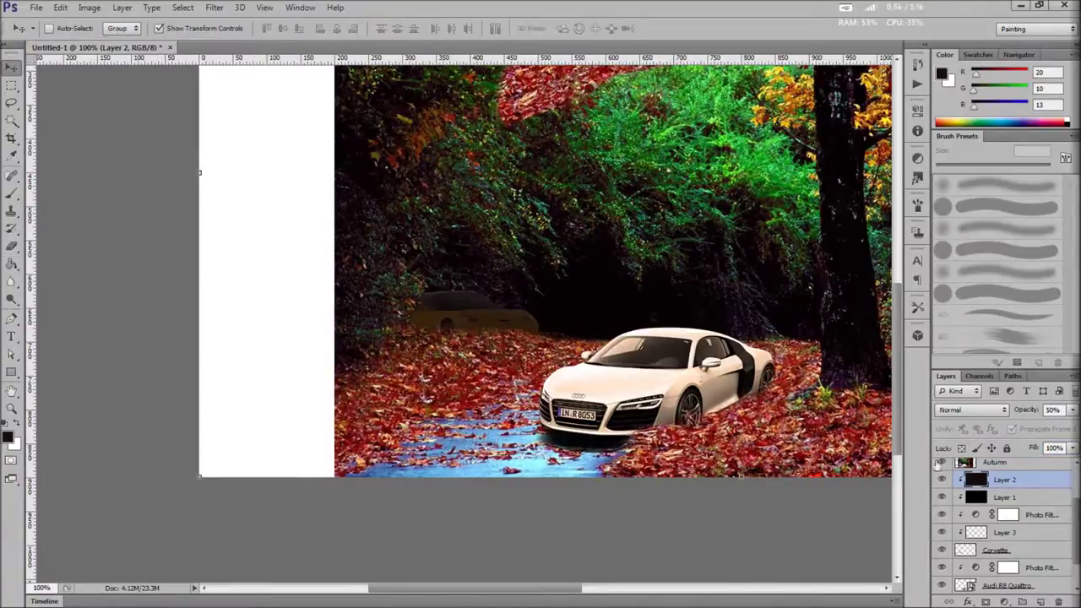
Scale the dark Layer 2 to 35% width and about 20% height, rotated about 13°, and place it over the Corvette
key("ctrl+minus")
key("ctrl+t")
left_click_drag(688, 385, 688, 366)
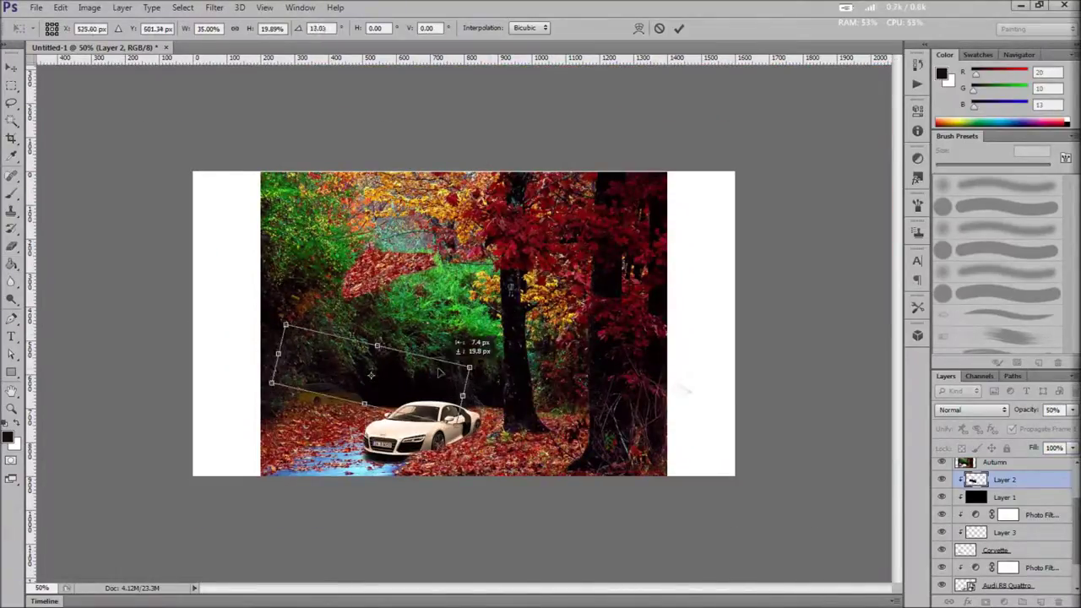
key("Return")
key("ctrl+plus")
key("ctrl+plus")
key("ctrl+plus")
key("alt+bracketright")
key("e")
key("alt+bracketleft")
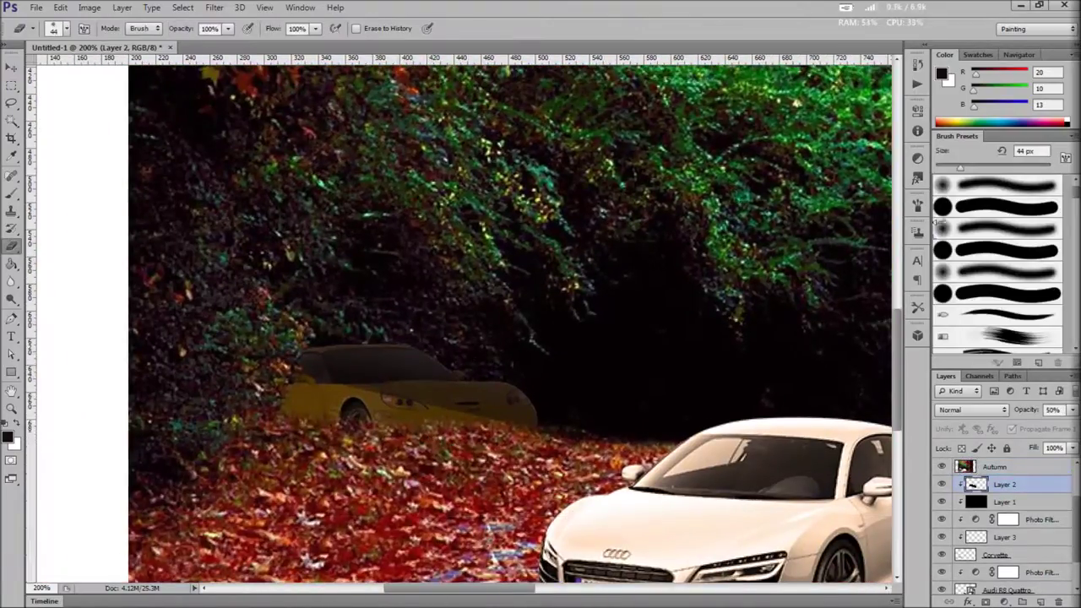
key("ctrl+minus")
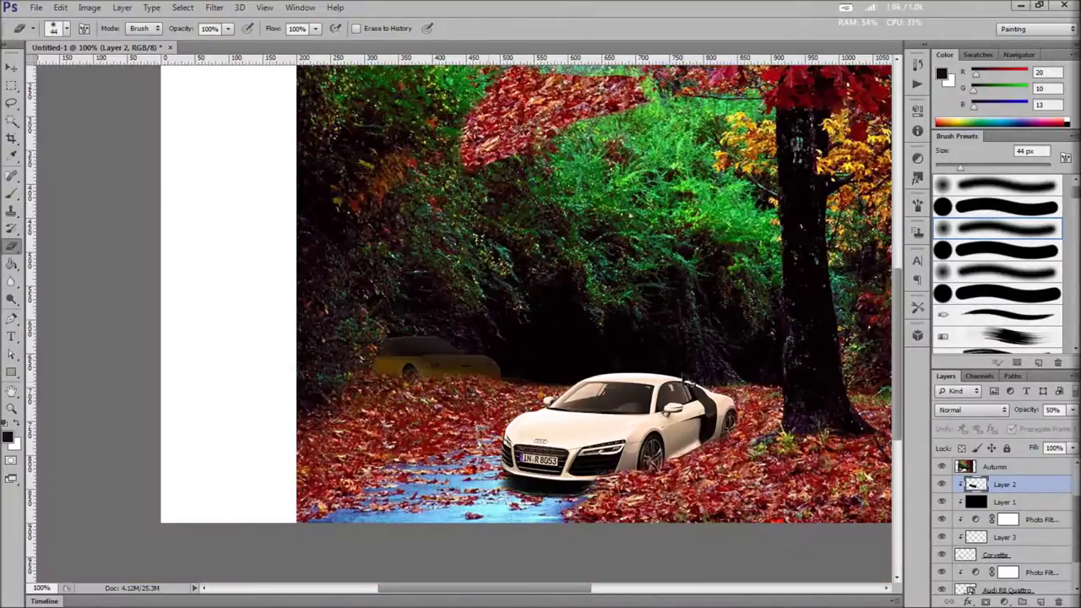
Remove the stray patch of red leaves lying over the green foliage
left_click_drag(437, 361, 264, 436)
scroll(1009, 514, "up", 2)
scroll(1009, 514, "down", 1)
left_click(1007, 487)
left_click_drag(794, 372, 682, 374)
key("ctrl+minus")
key("ctrl+minus")
Fill a new layer with near-black (RGB 20, 10, 13) and send it behind the forest photo as a backdrop
key("ctrl+shift+alt+n")
key("alt+BackSpace")
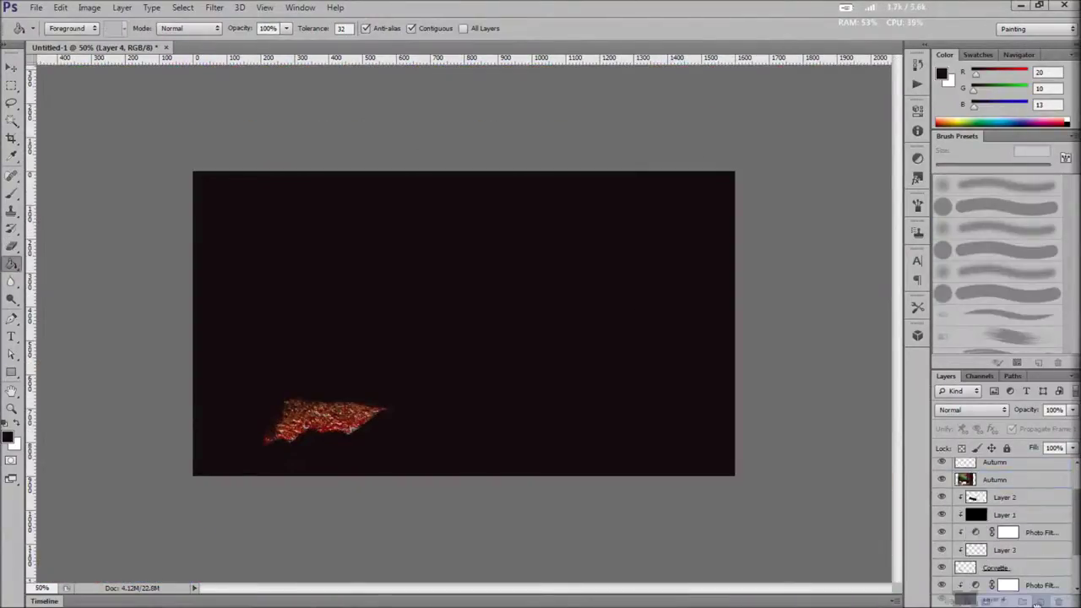
key("ctrl+shift+bracketleft")
key("ctrl+plus")
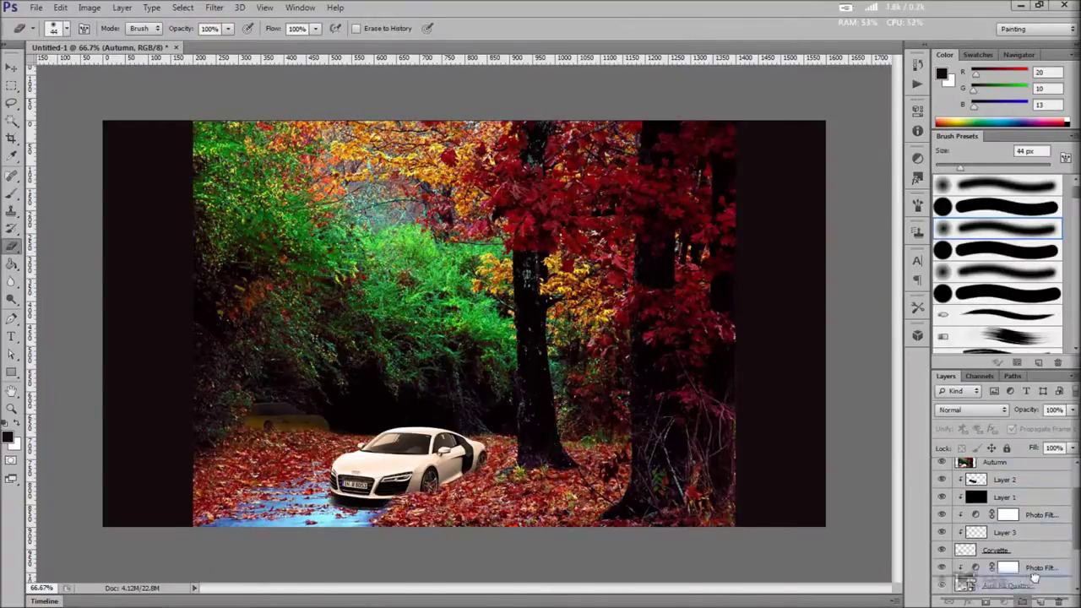
Clip a copy of the Autumn photo to the Audi R8 Quattro layer at 50% opacity
key("ctrl+bracketright")
key("ctrl+t")
left_click_drag(182, 110, 437, 560)
left_click_drag(774, 443, 767, 205)
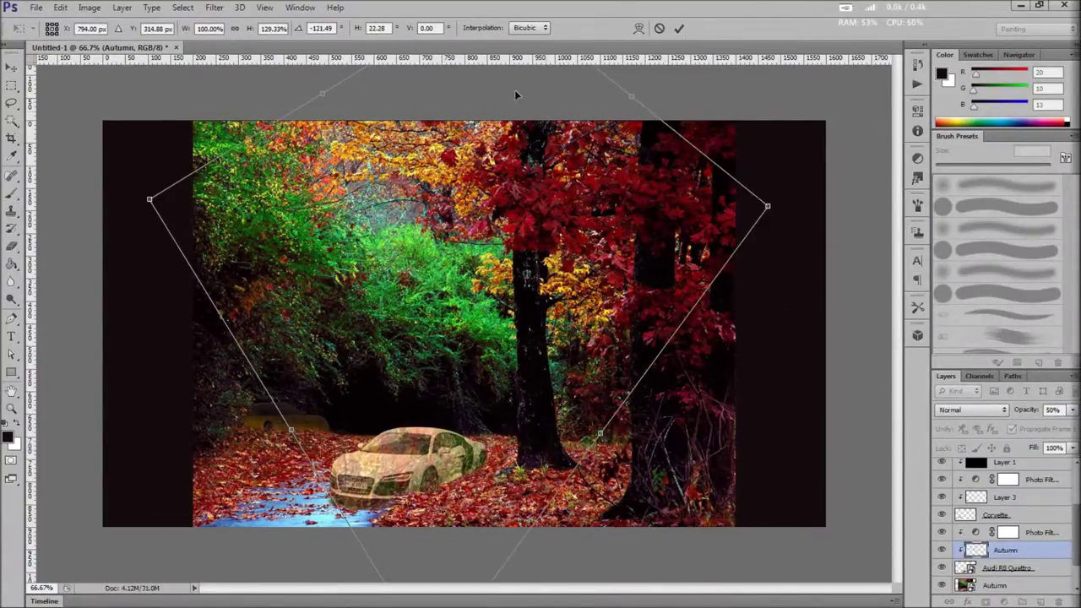
key("ctrl+minus")
left_click_drag(449, 579, 477, 354)
key("Escape")
key("ctrl+t")
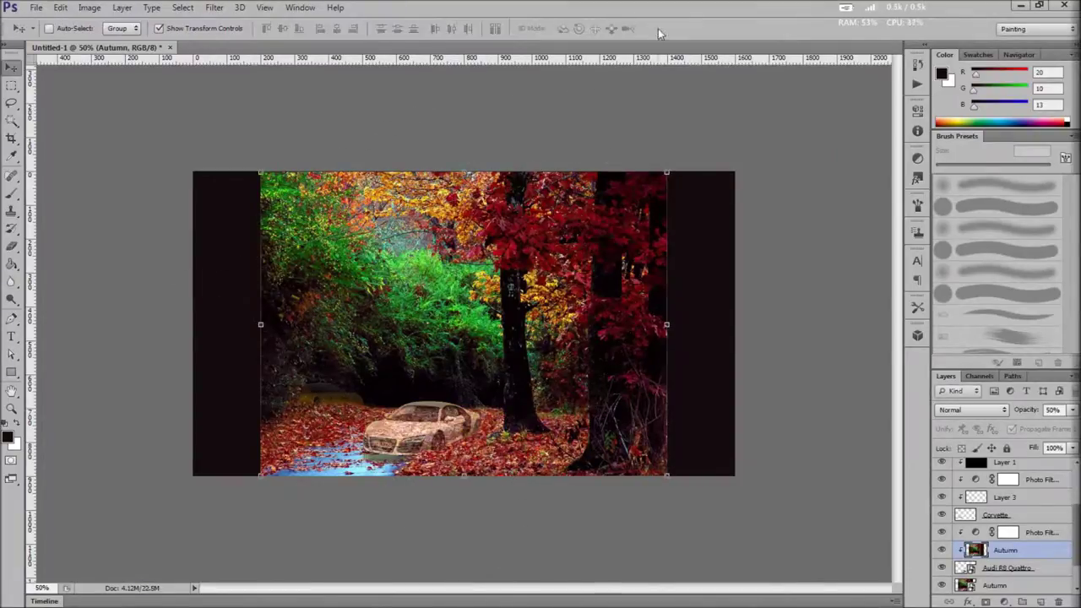
left_click_drag(693, 127, 549, 165)
left_click_drag(444, 366, 500, 333)
left_click(658, 27)
Reorient the clipped Autumn copy so its greenery reflects on the Audi's windshield, and set the layer's opacity to 30%
key("ctrl+t")
right_click(529, 294)
left_click(571, 445)
left_click_drag(571, 333, 522, 338)
right_click(467, 305)
left_click(509, 523)
key("Return")
key("b")
left_click(1052, 409)
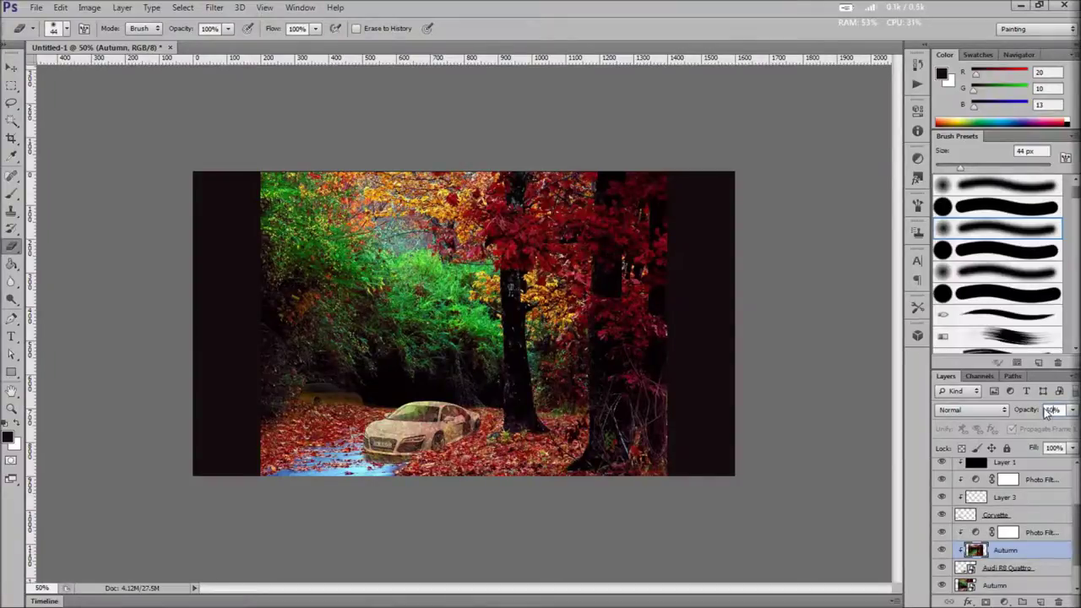
key("ctrl+1")
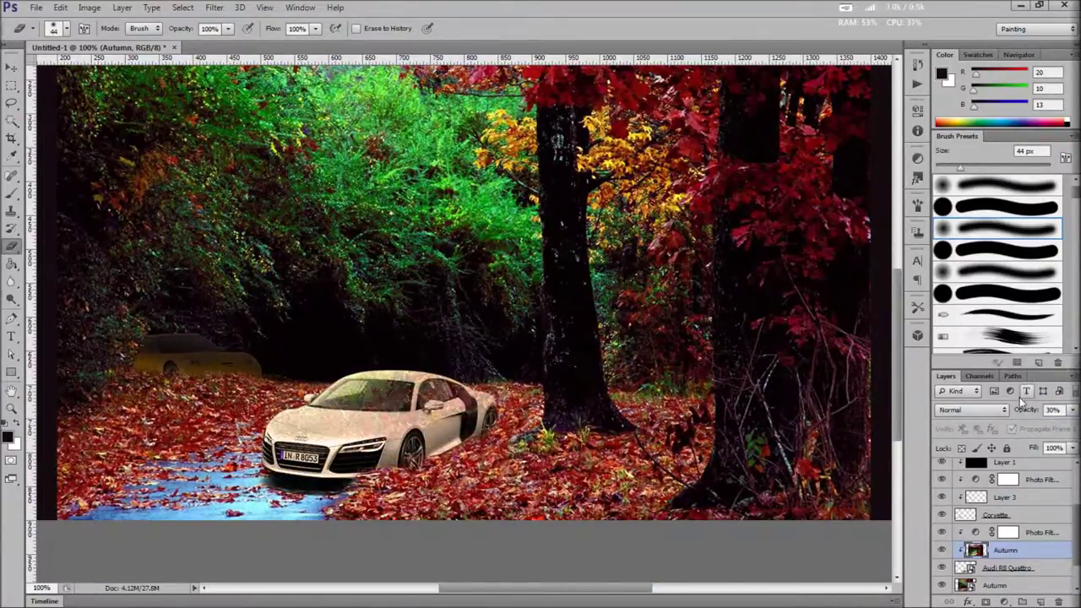
Switch to the browser, search Google Images for "headlights at night", preview the foggy headlights photo, and return to Photoshop
key("alt+Tab")
triple_click(289, 101)
type("headlights at")
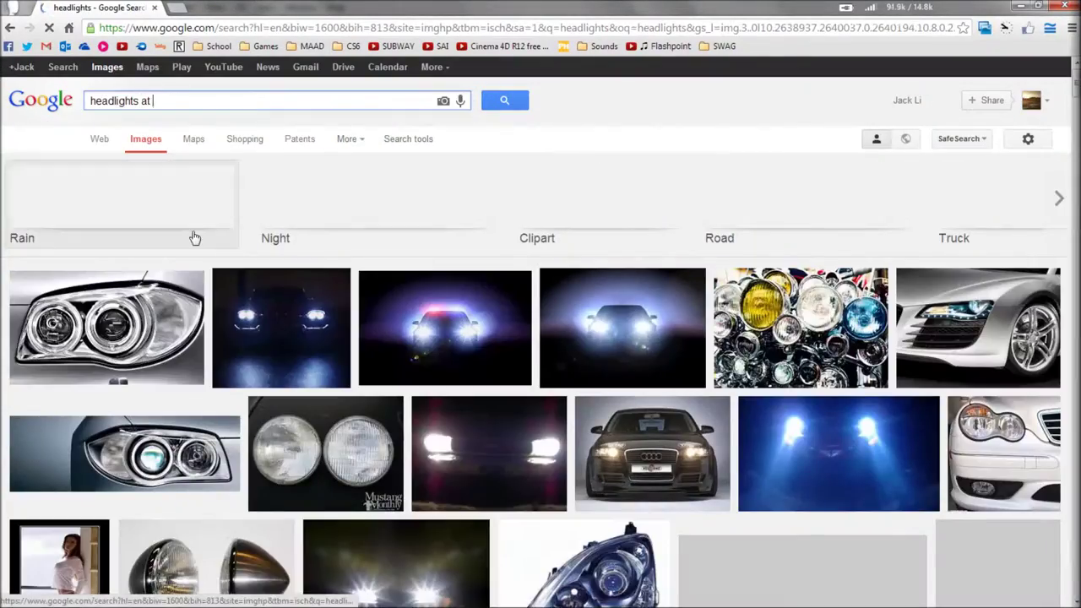
type(" night")
key("Return")
scroll(540, 337, "down", 15)
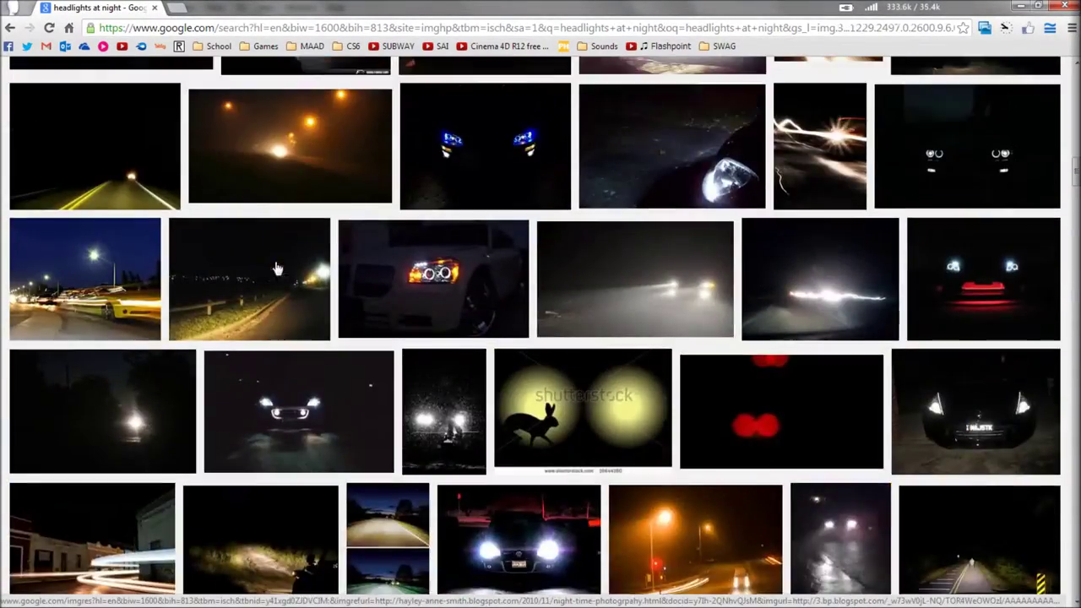
left_click(599, 337)
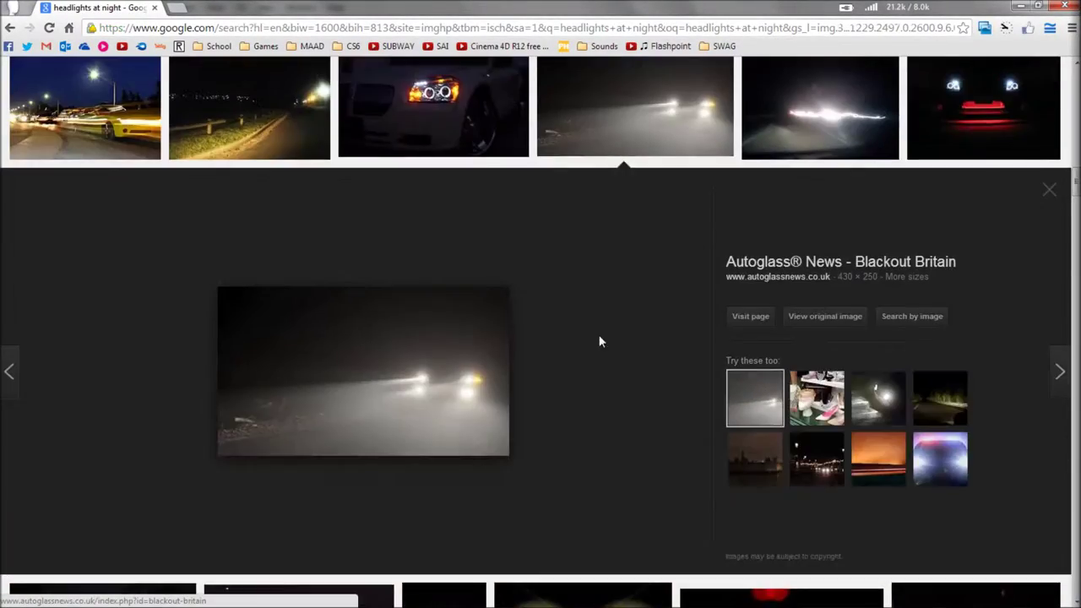
key("alt+Tab")
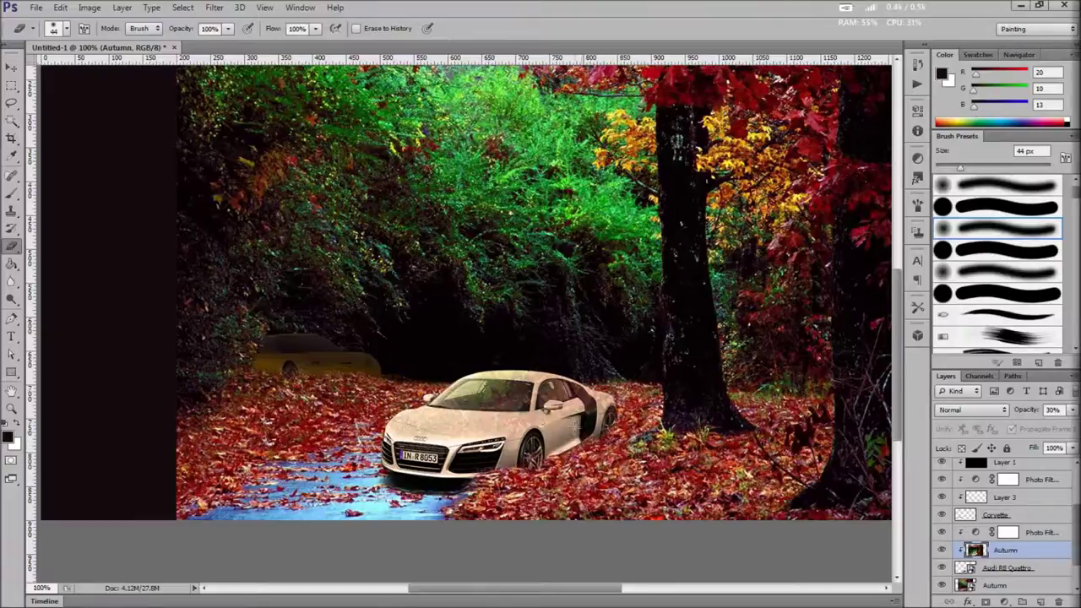
key("ctrl+minus")
key("ctrl+minus")
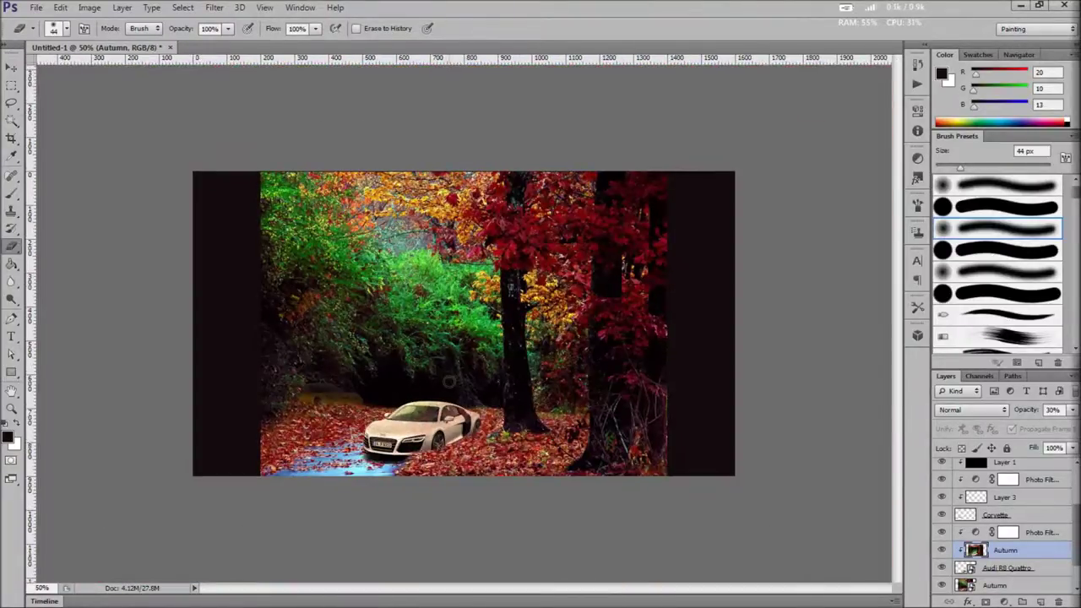
key("alt+bracketleft")
key("ctrl+t")
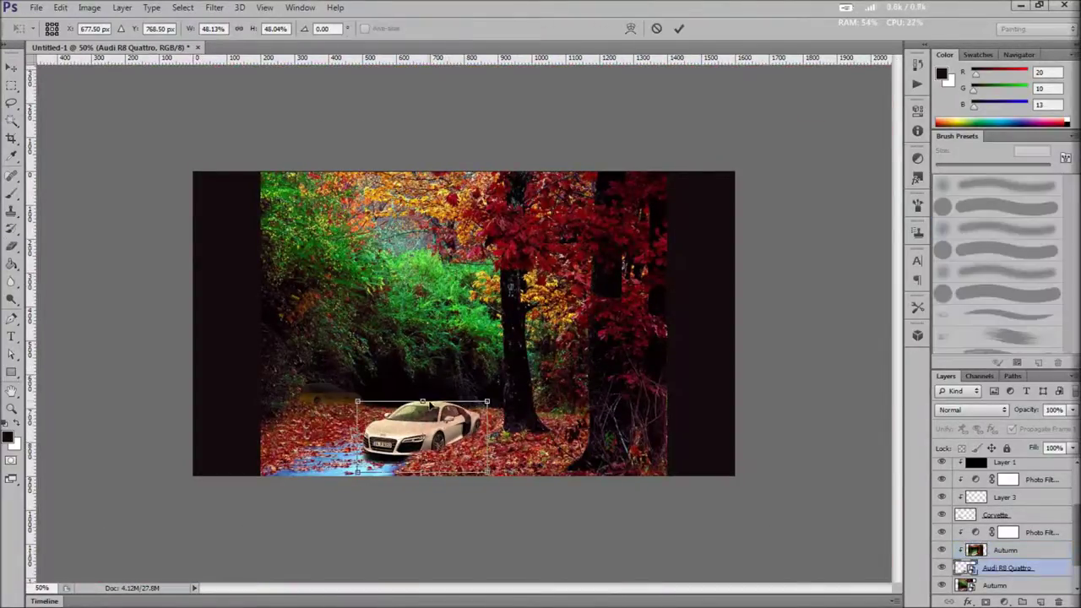
key("Return")
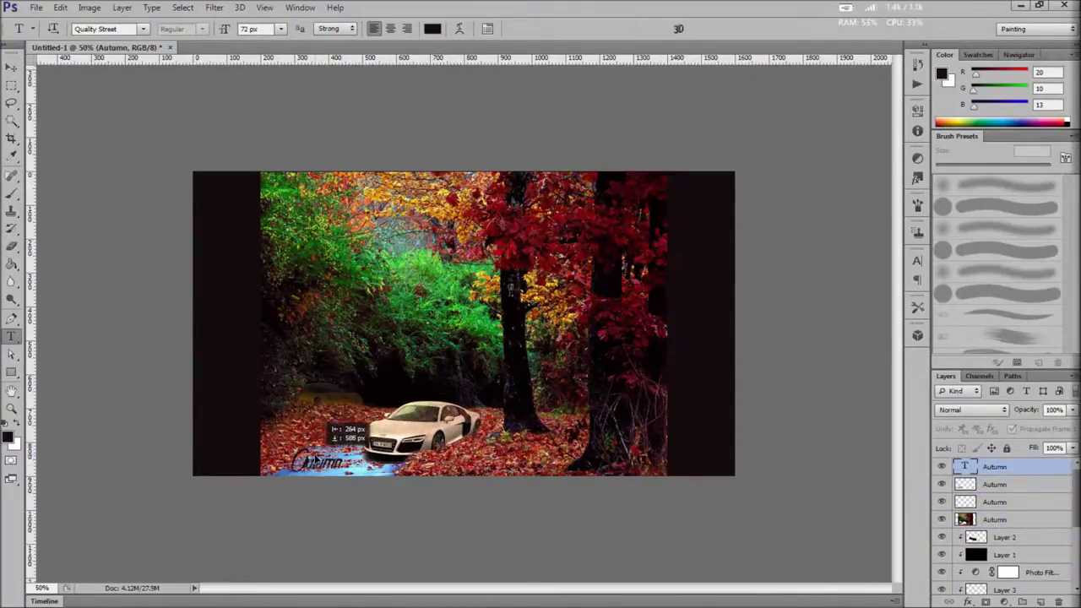
Add the title "Autumn" in 72 px Quality Street over the blue stream at the photo's lower left
left_click(315, 459)
Draw a white rectangle slightly wider than the forest photo and apply a Motion Blur at 90° with a 400-pixel distance
key("u")
left_click_drag(247, 171, 684, 510)
left_click(120, 28)
left_click(194, 9)
left_click(425, 262)
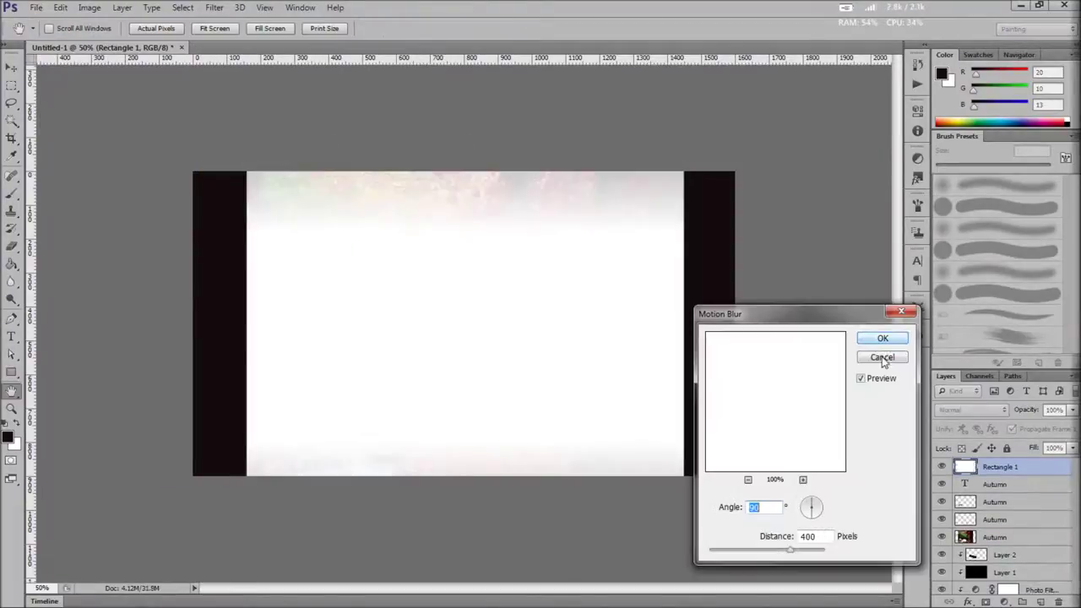
left_click(882, 339)
Move the blurred white rectangle between the forest photo and the dark Layer 4, and blur it once more
left_click_drag(999, 466, 1019, 553)
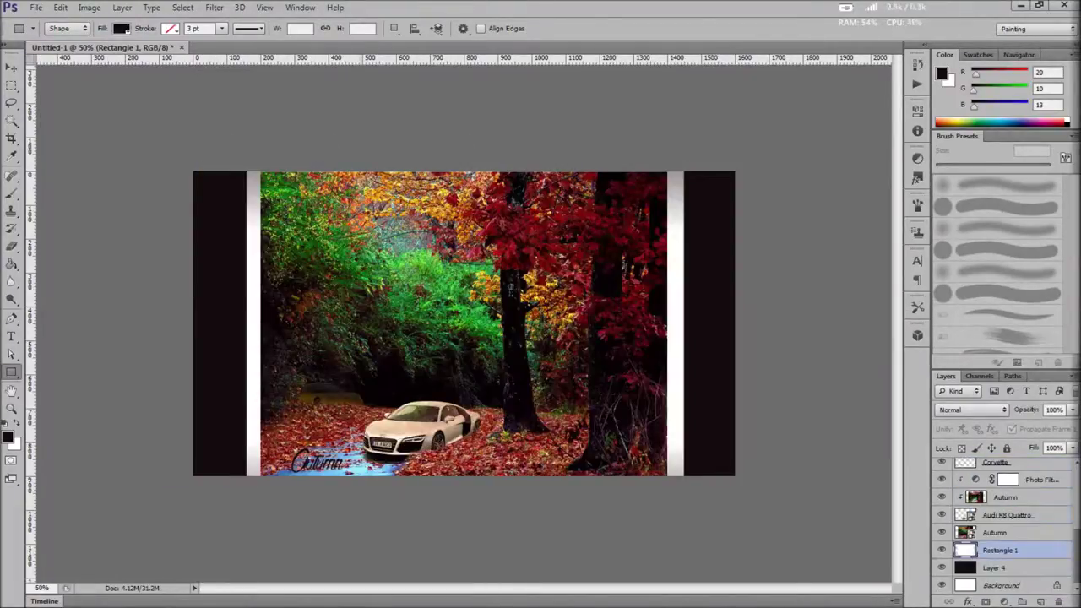
key("v")
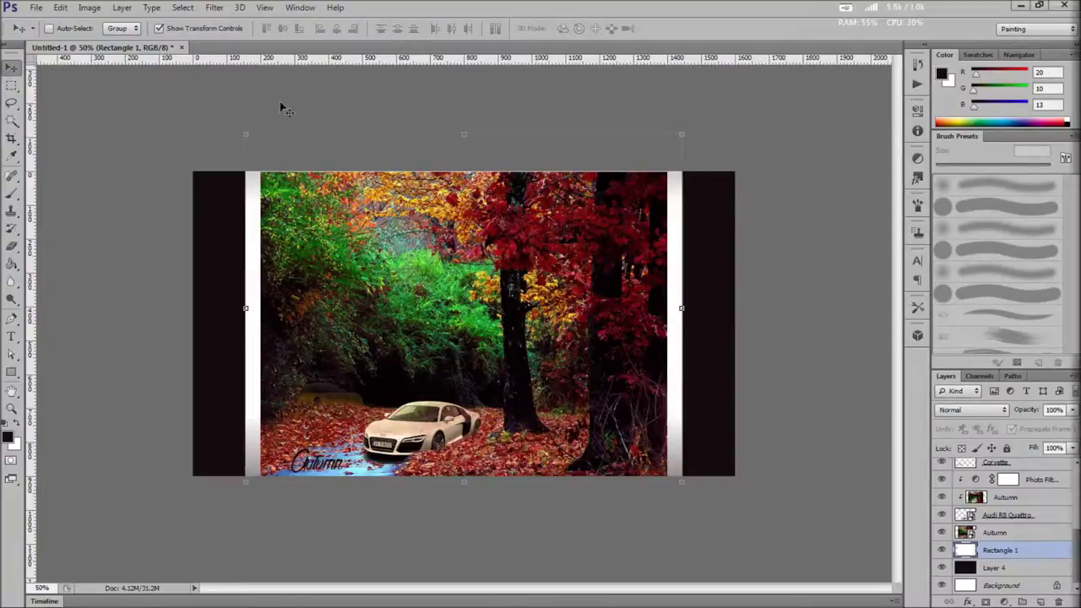
left_click(214, 8)
left_click(410, 269)
left_click(886, 338)
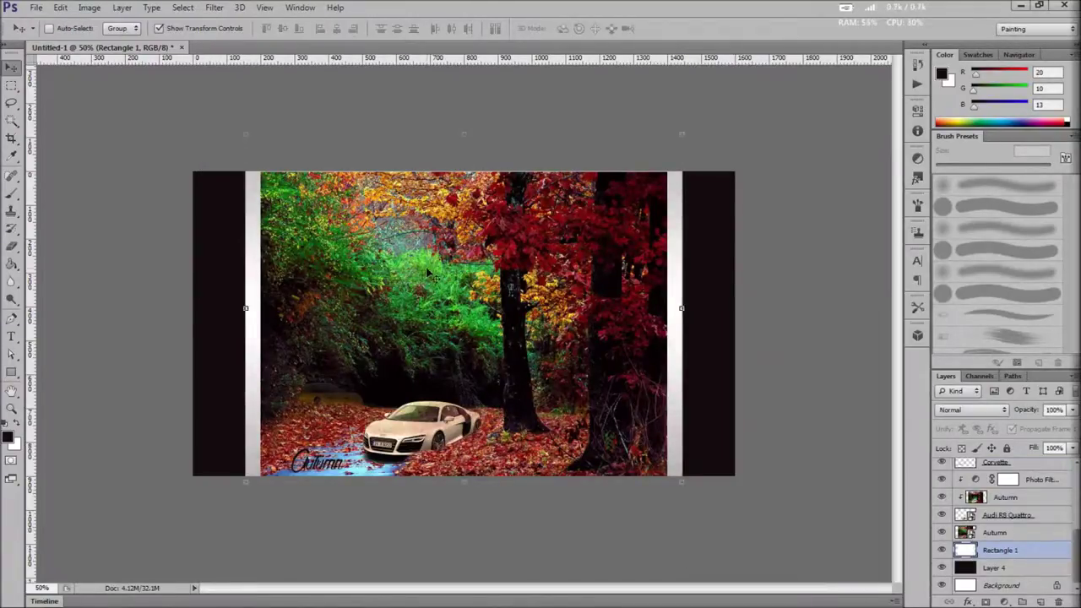
Add a drop shadow to the Autumn title using the Darker Color blend mode at a 120° angle
scroll(1001, 557, "up", 3)
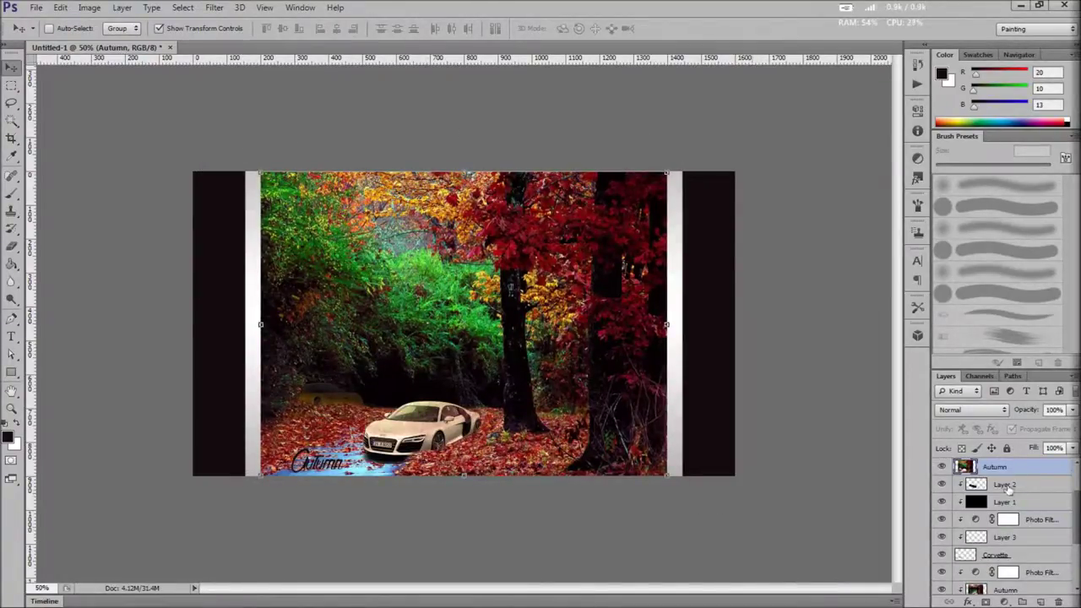
double_click(1013, 486)
left_click(681, 412)
left_click(724, 426)
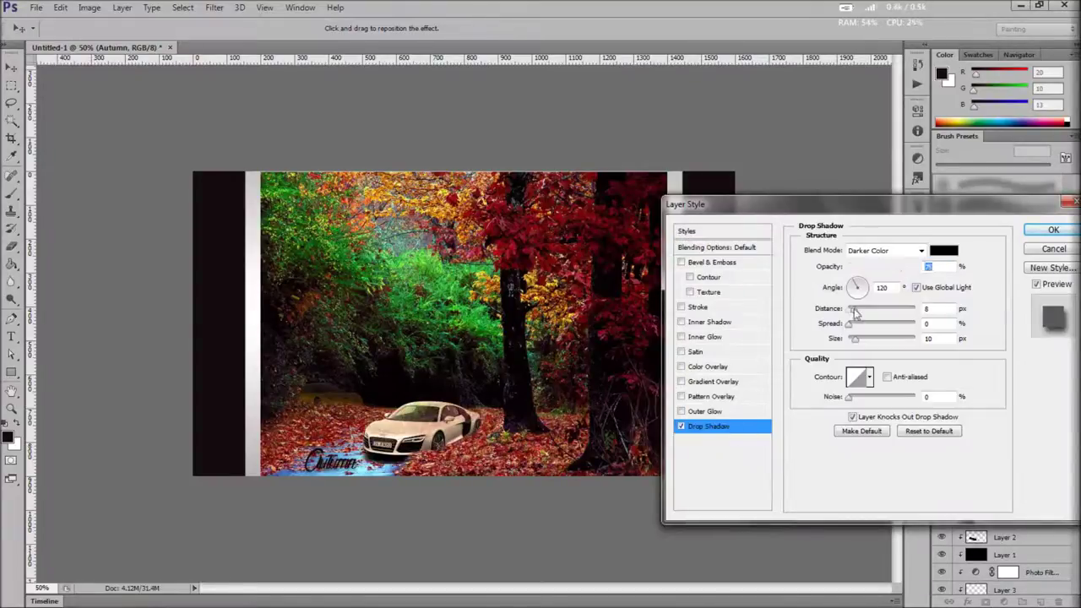
left_click(1052, 230)
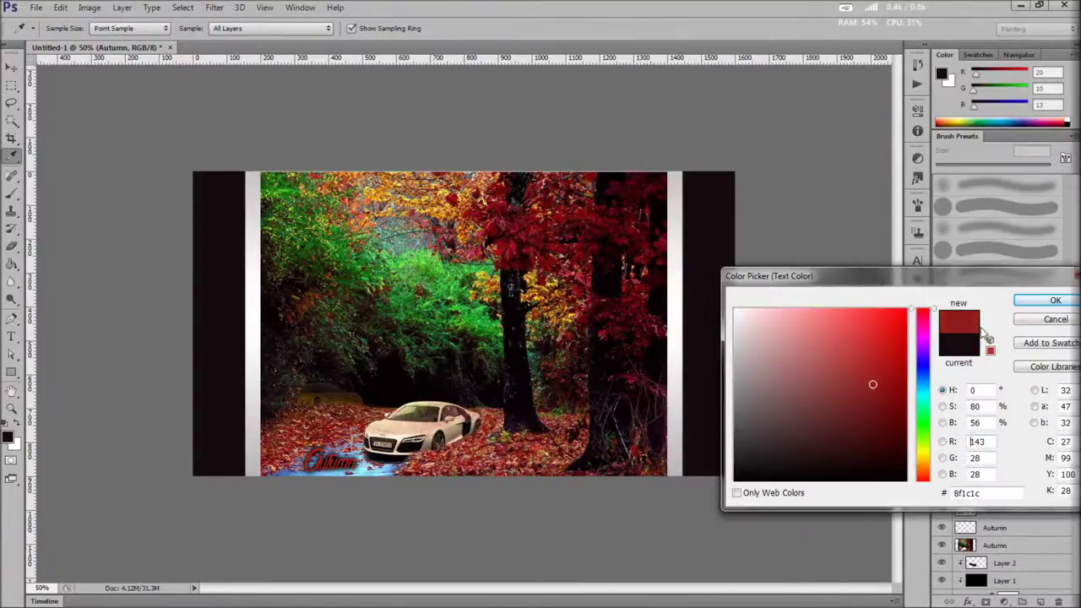
Set the Autumn title's text color to dark red #8f1c1c
key("Return")
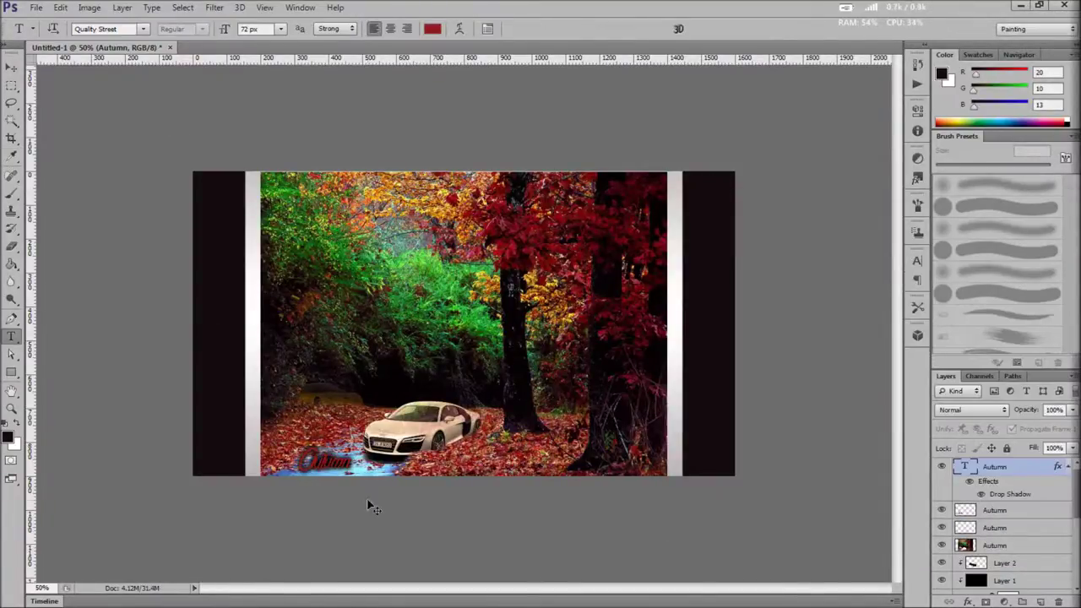
Add a Pattern Overlay to the Autumn title's layer style alongside the existing drop shadow
key("ctrl+plus")
left_click_drag(290, 504, 169, 411)
left_click_drag(790, 478, 305, 471)
left_click(454, 528)
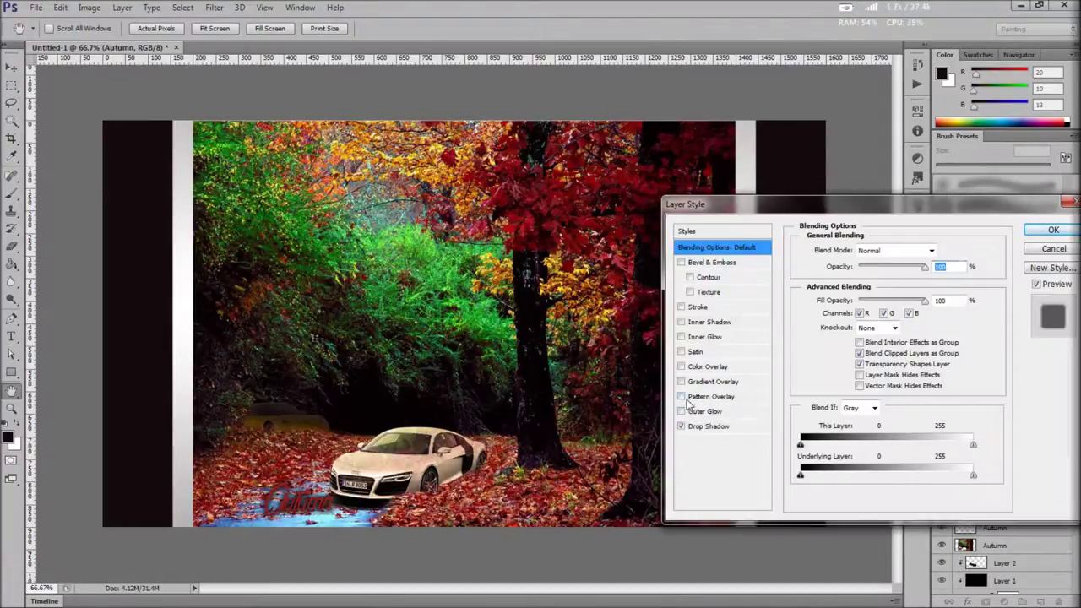
left_click(697, 396)
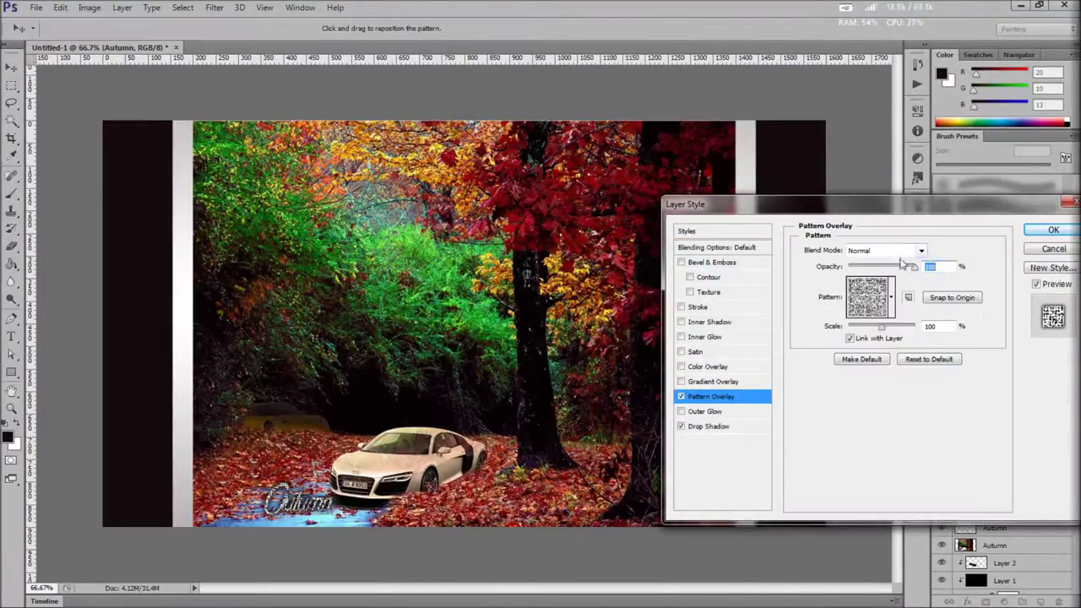
left_click(867, 296)
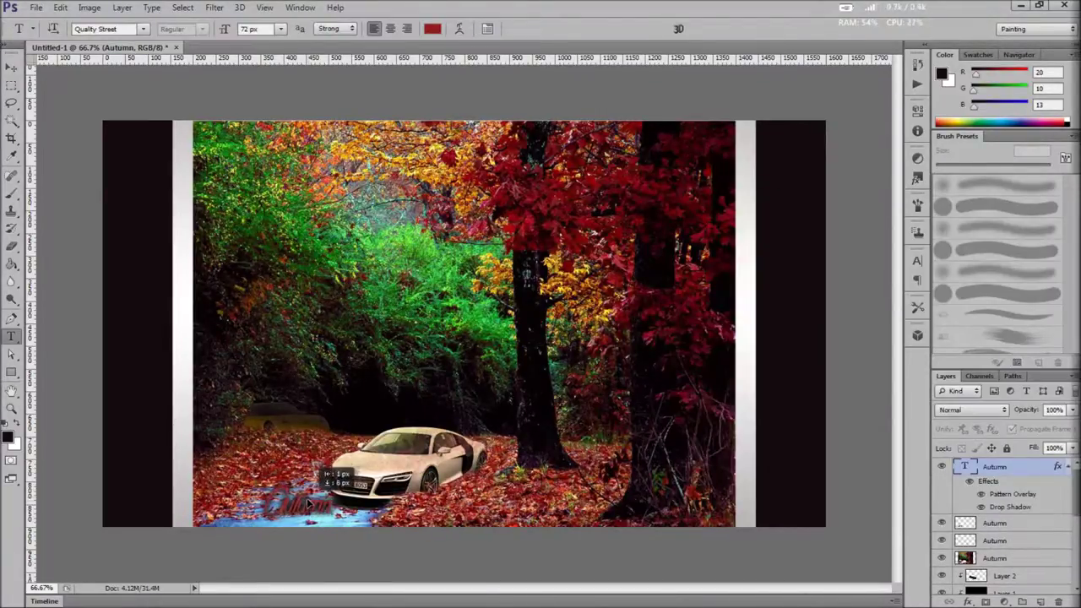
Change the Autumn title's font to Matura MT Script and move it to the forest photo's upper-left corner
left_click(143, 29)
scroll(169, 169, "up", 5)
left_click(84, 51)
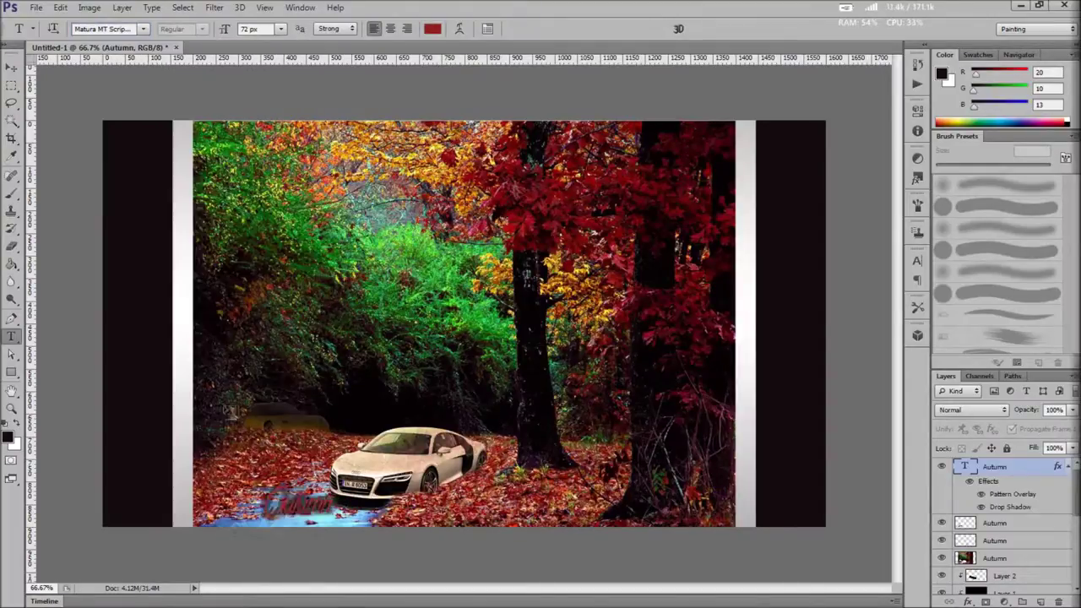
left_click_drag(302, 507, 294, 156)
Add a "September 22, 2013" text layer below the Autumn title
left_click(268, 230)
type("September 22, 2013")
left_click(592, 28)
left_click_drag(388, 226, 254, 193)
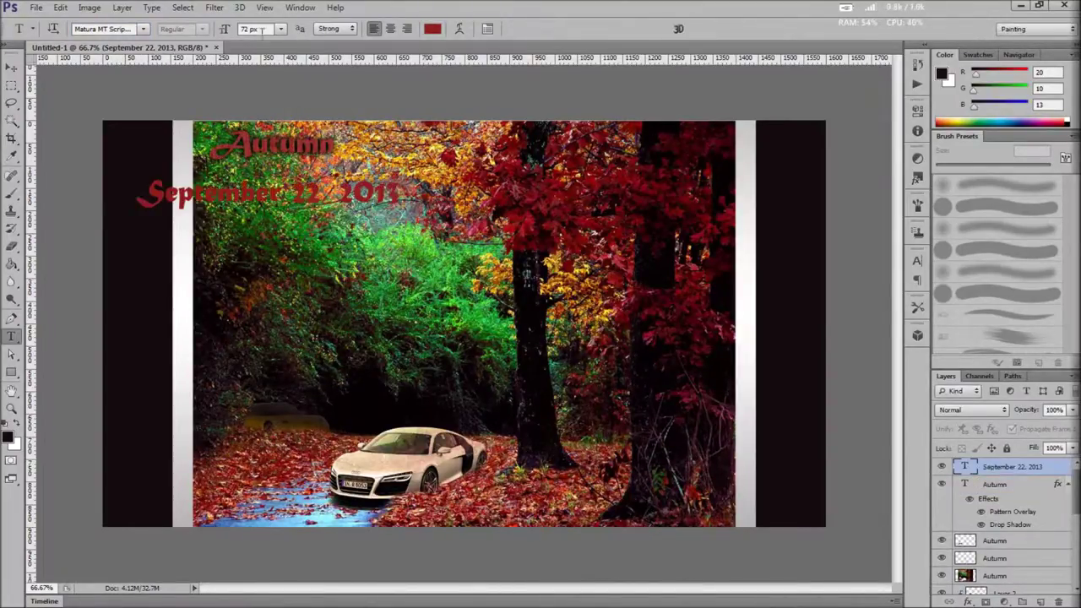
Duplicate the Autumn title and place the date directly beneath it at 36 px with the title's layer effects
key("ctrl+j")
left_click(280, 29)
left_click_drag(212, 158, 271, 167)
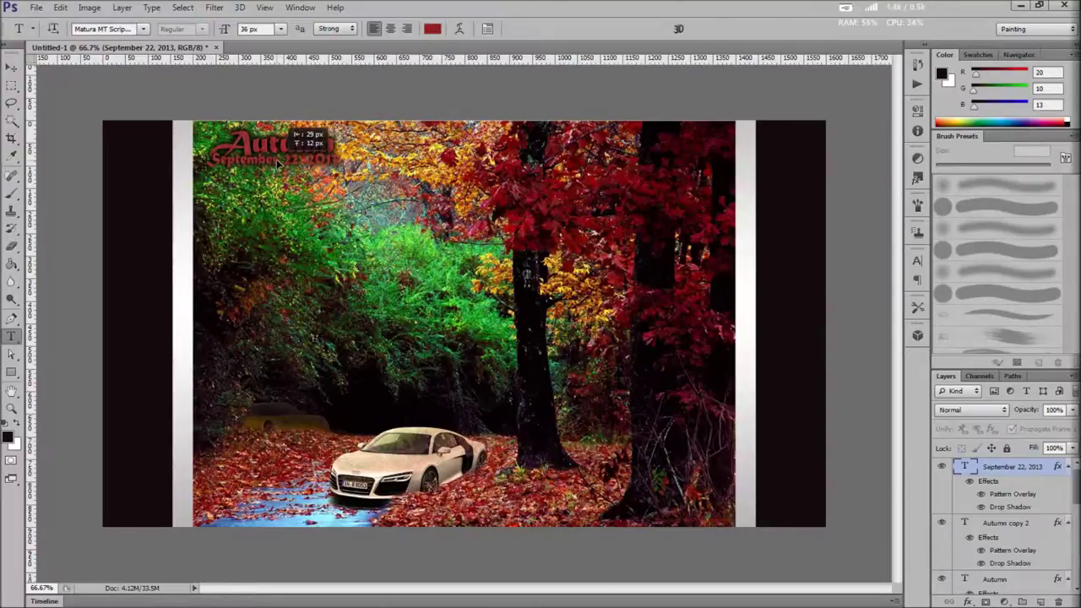
Move the Autumn title layers and the date together to the forest photo's lower-right corner
left_click_drag(315, 162, 701, 507)
key("ctrl+plus")
key("ctrl+0")
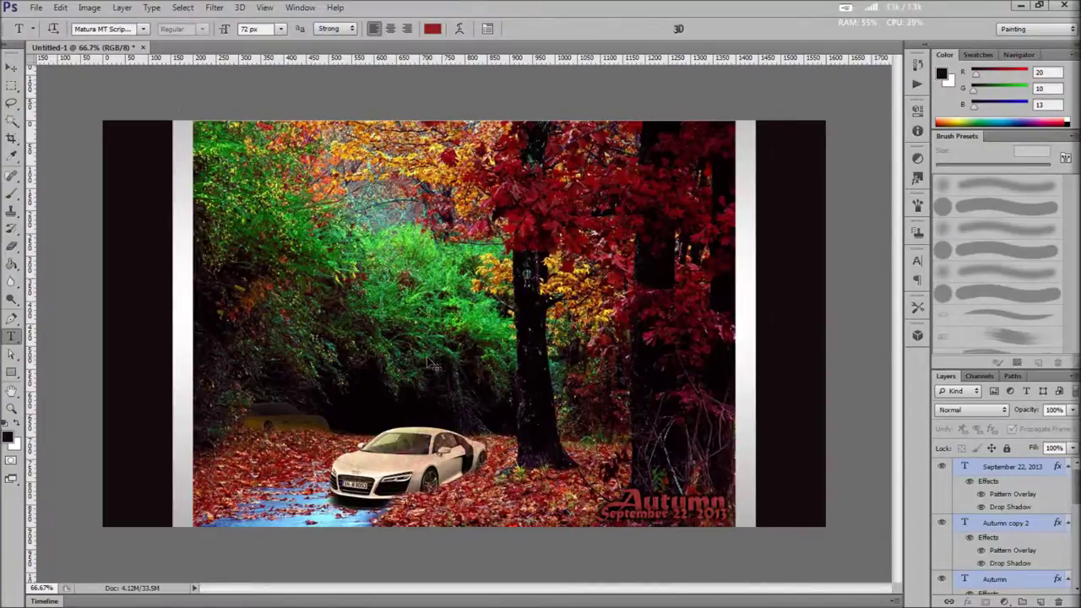
key("ctrl+minus")
key("ctrl+minus")
key("ctrl+1")
key("ctrl+0")
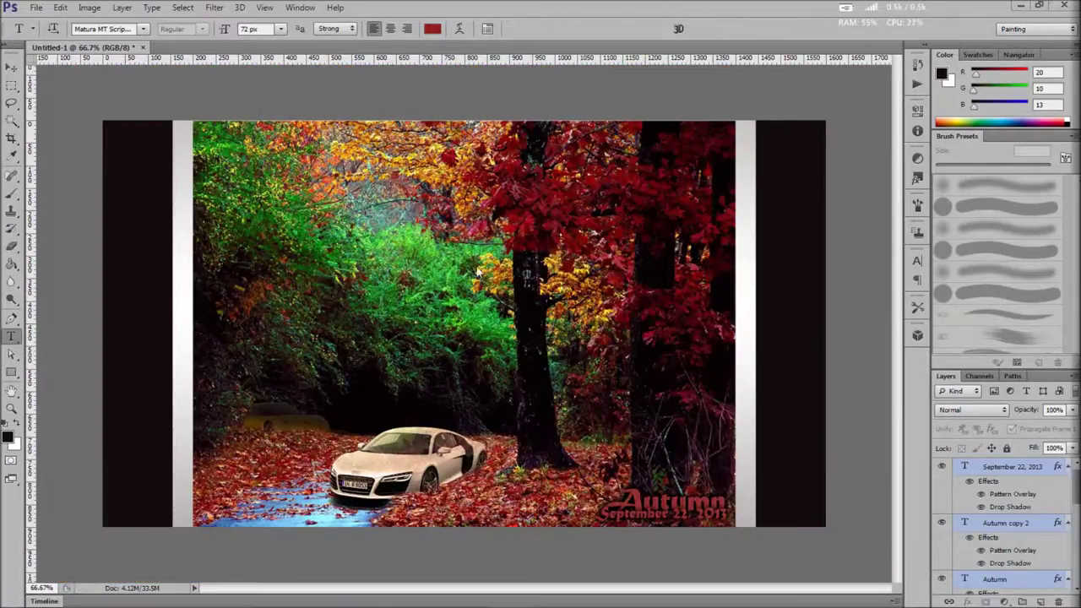
Open Randomness.psd and copy its MAAD and MultiArtAlbumdisplay texts and three social icon layers into the Autumn composition
key("ctrl+o")
double_click(572, 241)
left_click(606, 146)
scroll(624, 338, "down", 3)
double_click(518, 477)
left_click_drag(85, 47, 460, 111)
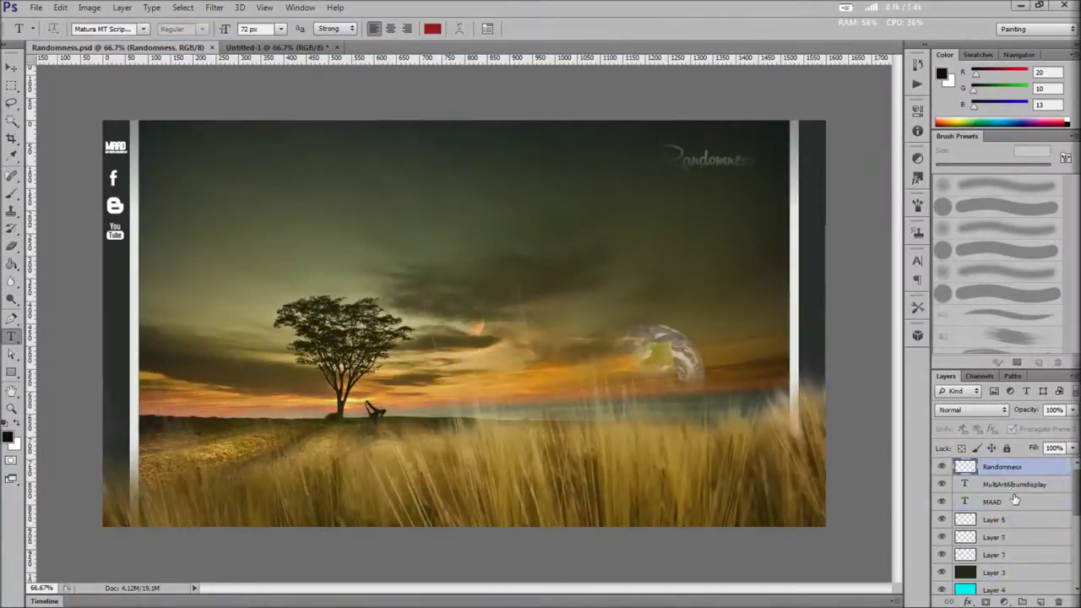
right_click(1005, 506)
key("Escape")
key("v")
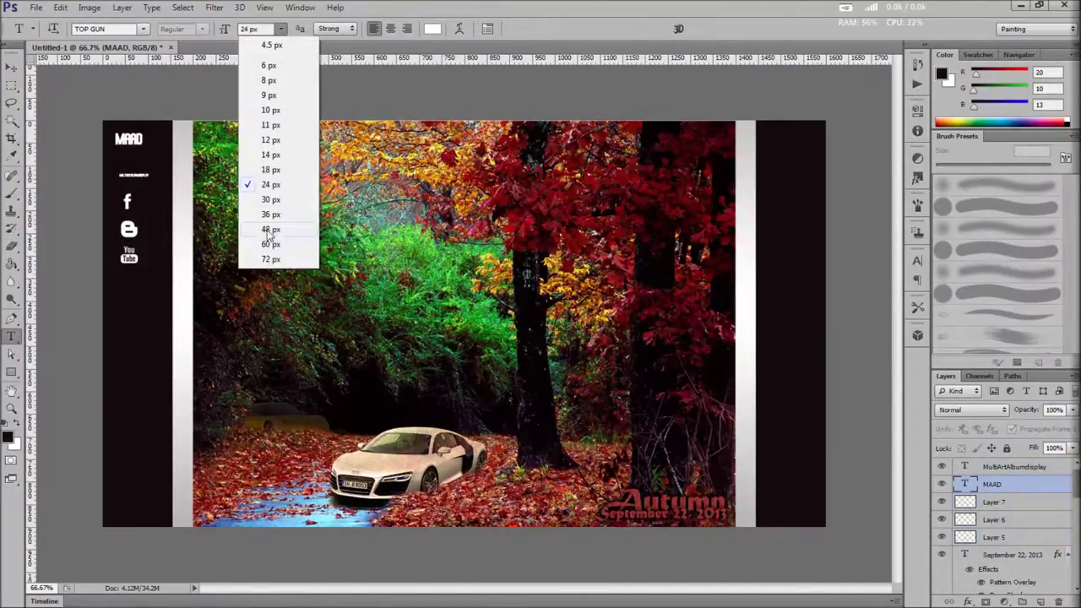
Set the MAAD text to 48 px and fit an enlarged MultiArtAlbumdisplay line directly beneath it
left_click(274, 224)
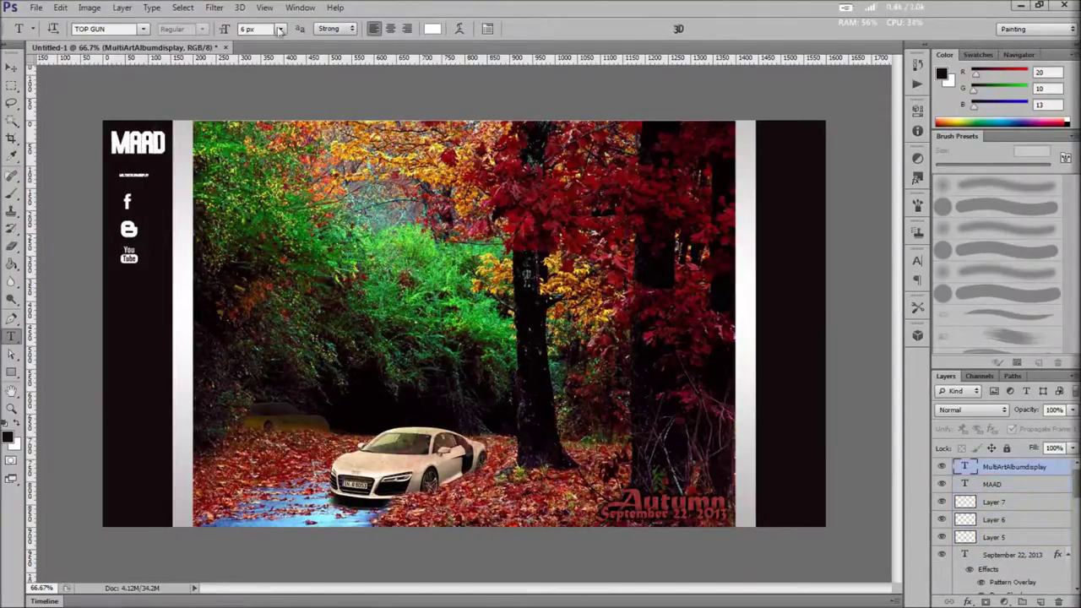
left_click_drag(269, 127, 149, 166)
Move the three social icons toward the dark left border's outer edge, under the MAAD logo
left_click(1003, 537, "shift")
key("ctrl+t")
left_click_drag(136, 264, 157, 334)
key("Escape")
left_click(1010, 521)
key("t")
left_click(135, 320)
left_click(142, 29)
left_click(224, 194)
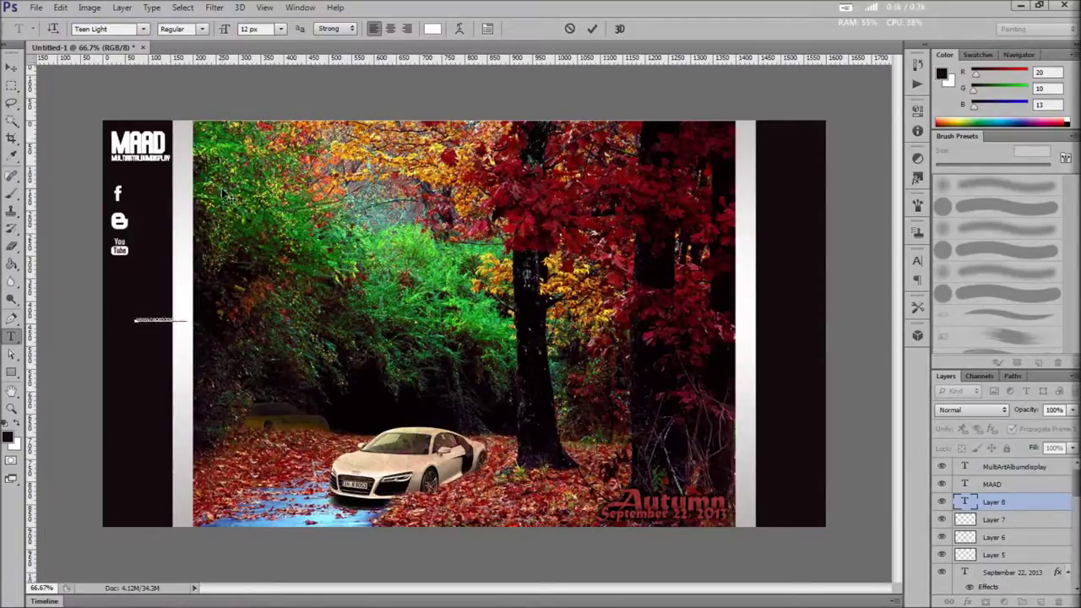
key("ctrl+Return")
left_click_drag(189, 320, 191, 312)
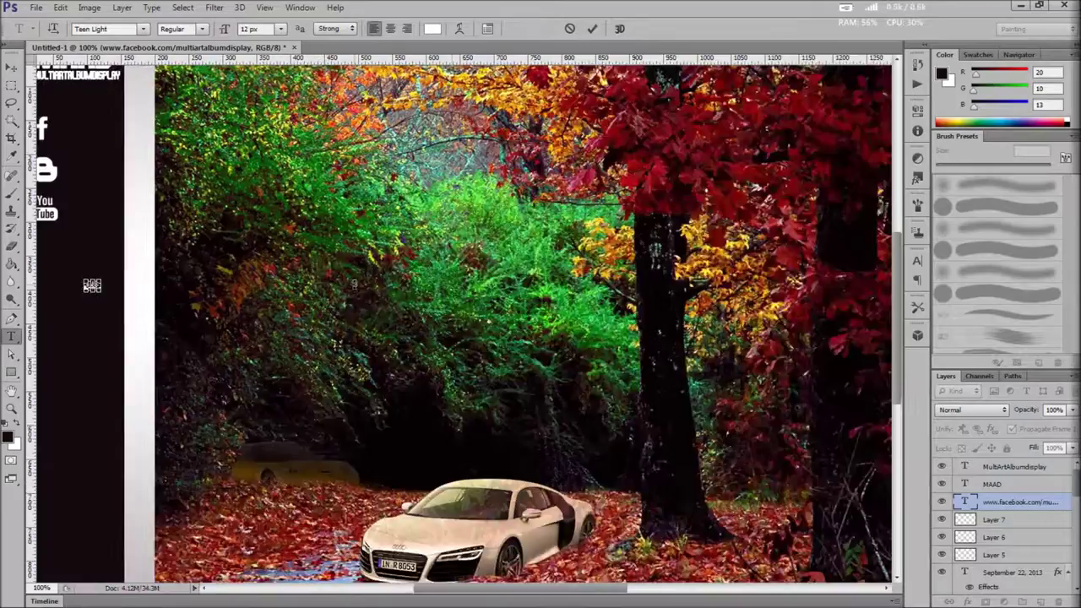
Replace the Facebook address with "LIKE" at 30 px and add matching "FOLLOW" and "SUBSCRIBE" labels by the social icons
left_click(280, 28)
left_click(278, 193)
left_click_drag(277, 349, 283, 203)
left_click(278, 245)
type("FOLLOW")
left_click(289, 300)
type("SUBSCRIBE")
left_click_drag(333, 310, 271, 310)
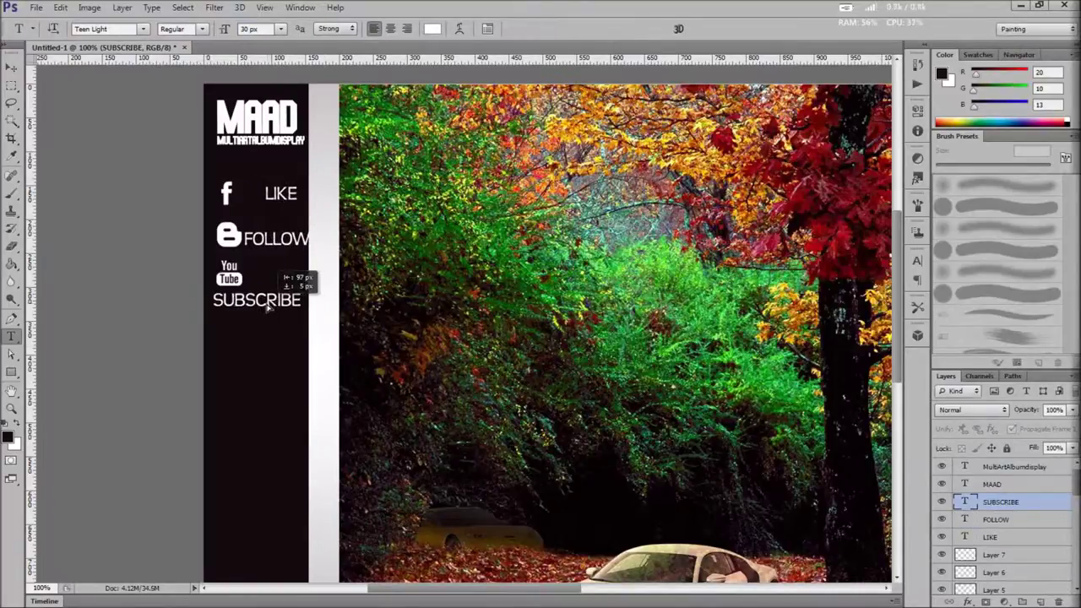
Reorder the layers so that each social icon is followed by its LIKE, FOLLOW or SUBSCRIBE label
left_click_drag(1027, 537, 1018, 582)
left_click_drag(1000, 520, 1001, 573)
left_click_drag(996, 484, 996, 502)
Line up the labels beneath their icons and shift the YouTube icon with SUBSCRIBE down, clear of FOLLOW
key("v")
left_click(1014, 519)
left_click(1005, 537, "shift")
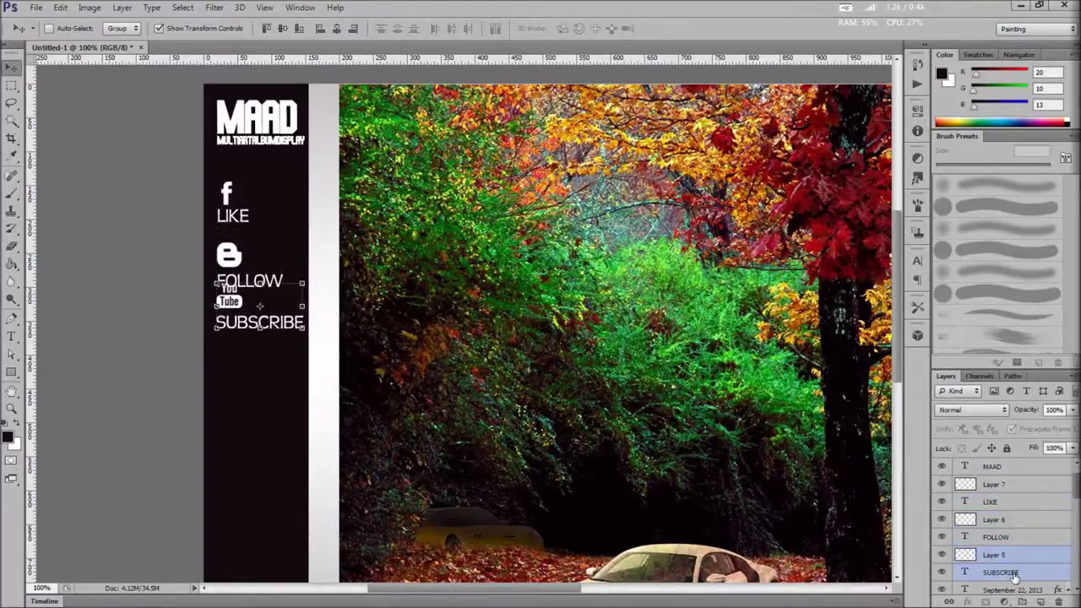
key("shift+Down")
key("shift+Down")
key("b")
left_click(1008, 500)
key("v")
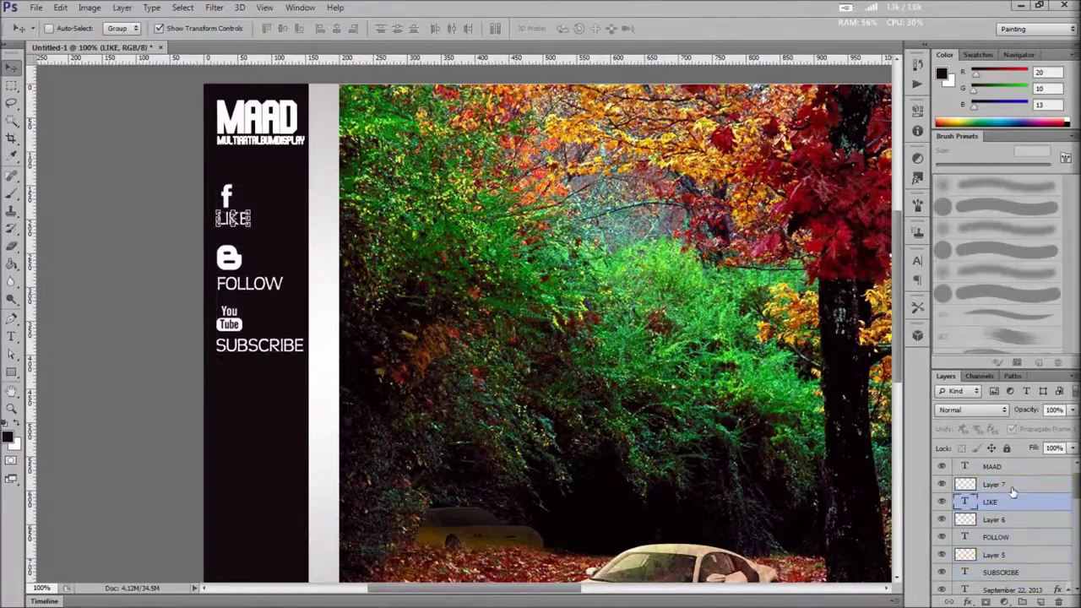
Nudge the FOLLOW and SUBSCRIBE icon pairs slightly further down to even out the spacing
key("ctrl+minus")
scroll(1004, 524, "up", 1)
left_click(1001, 505, "shift")
key("b")
scroll(998, 545, "down", 1)
left_click(999, 550)
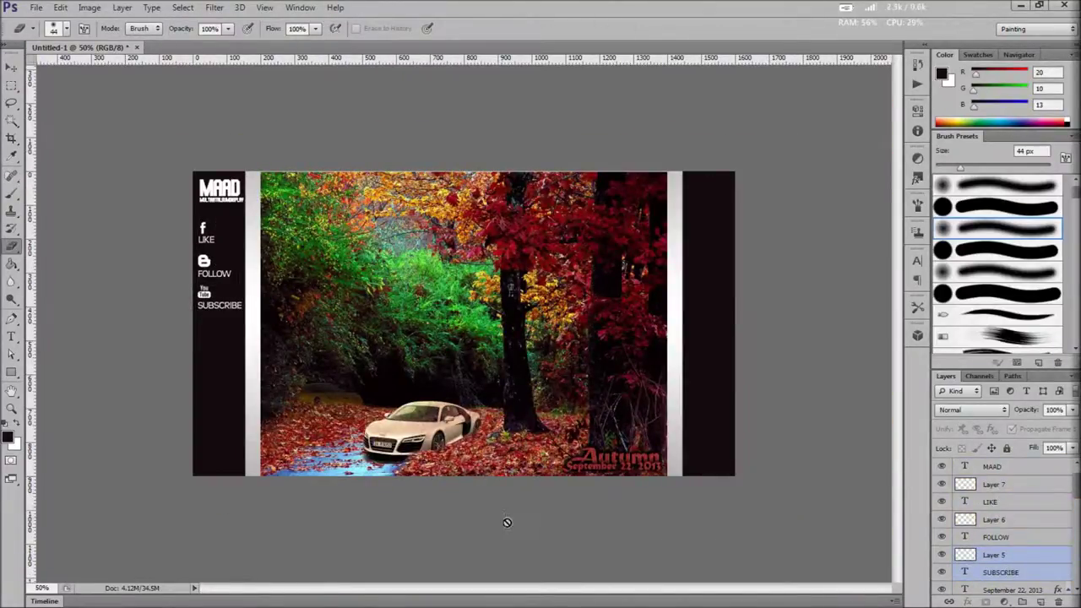
key("t")
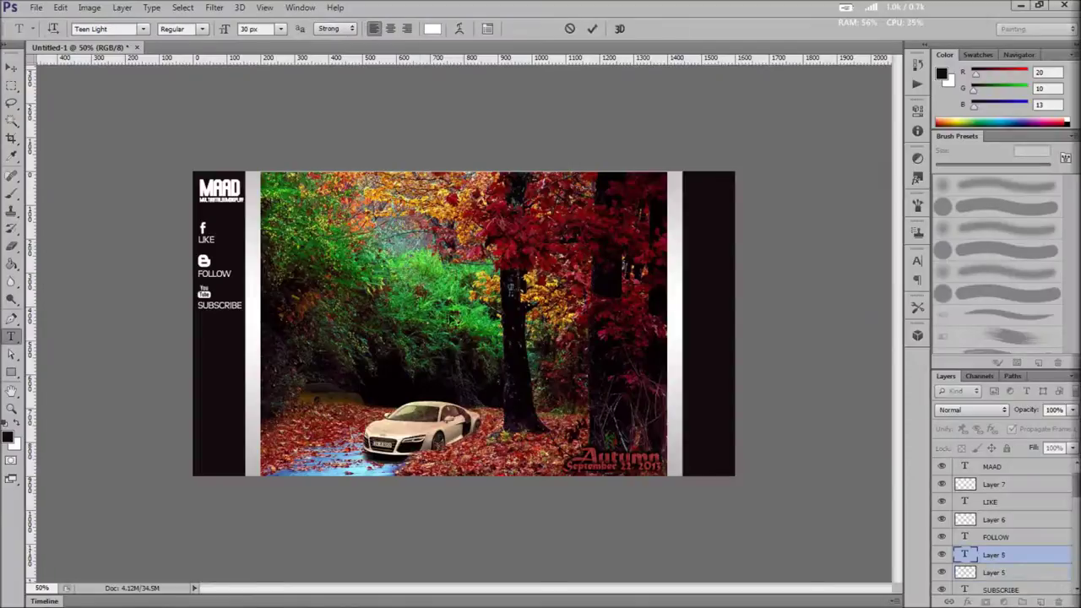
left_click(592, 28)
key("ctrl+t")
right_click(532, 251)
left_click(567, 422)
left_click_drag(478, 278, 695, 256)
key("Return")
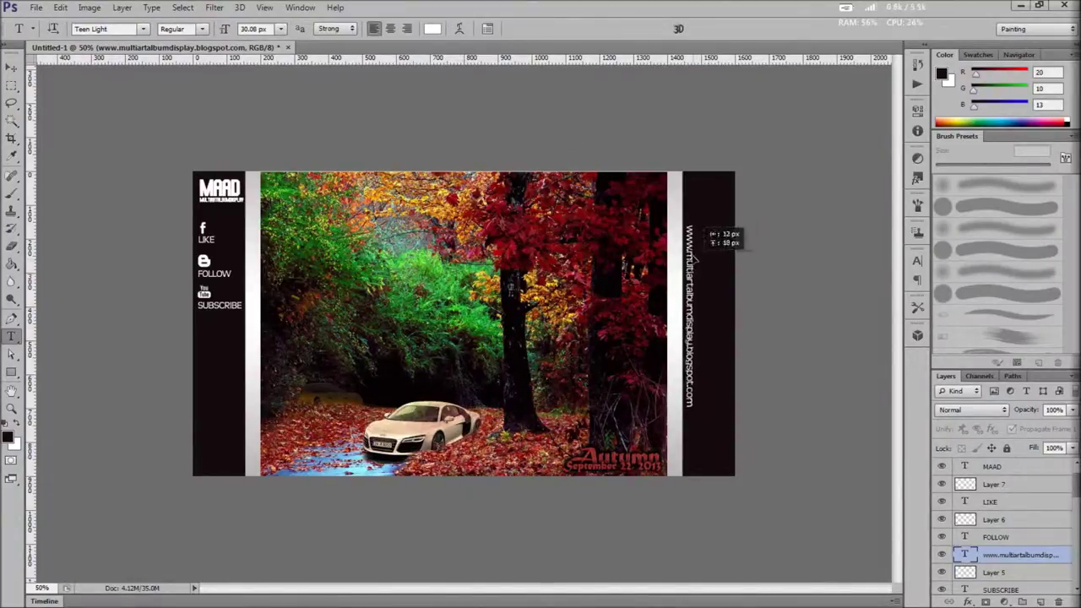
right_click(1003, 555)
left_click(971, 81)
key("Return")
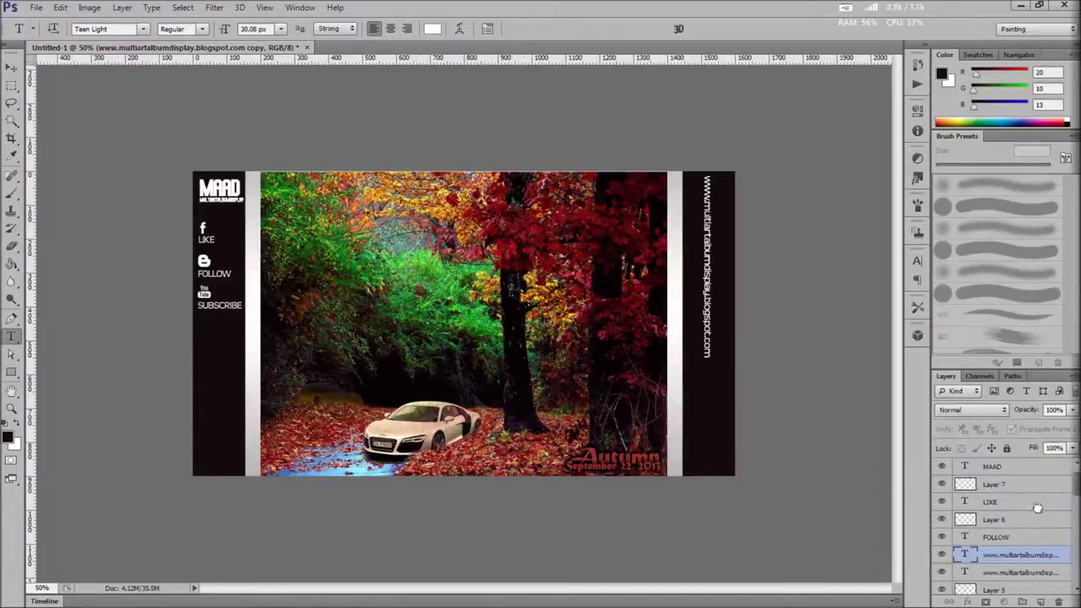
left_click(707, 254)
key("ctrl+a")
type("www.facebook.com/MultiArtAlbumDisplay")
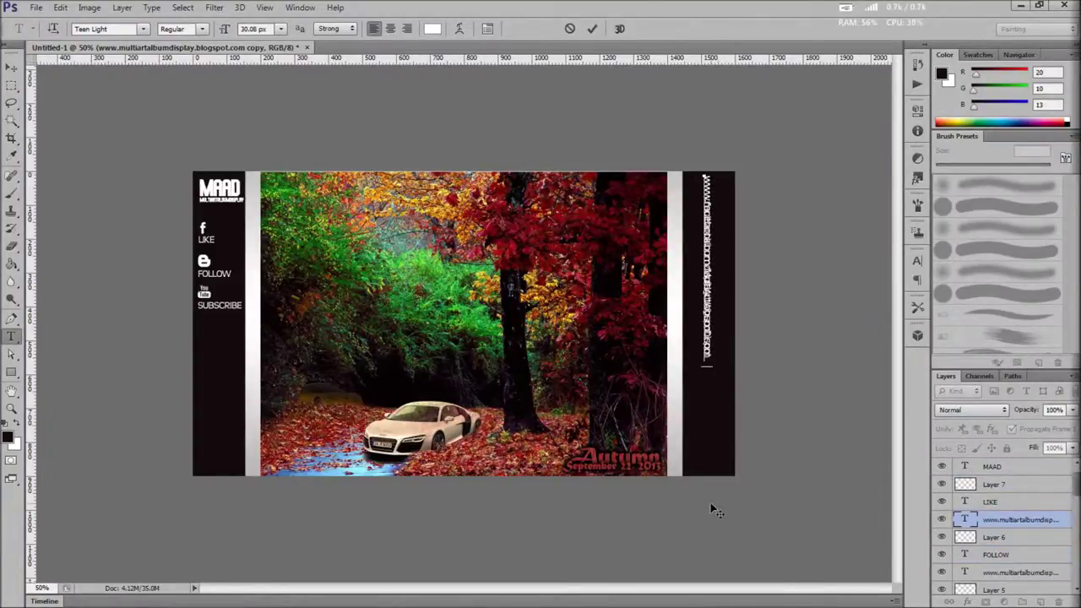
key("ctrl+Return")
key("v")
key("b")
right_click(1030, 528)
left_click(971, 54)
key("Return")
key("v")
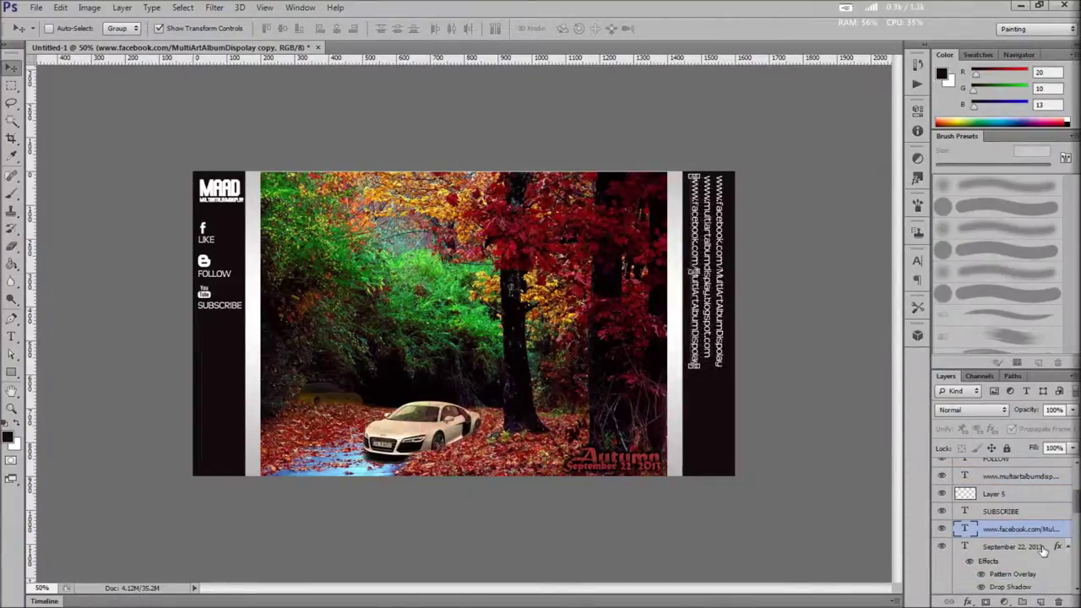
key("t")
left_click_drag(694, 211, 699, 461)
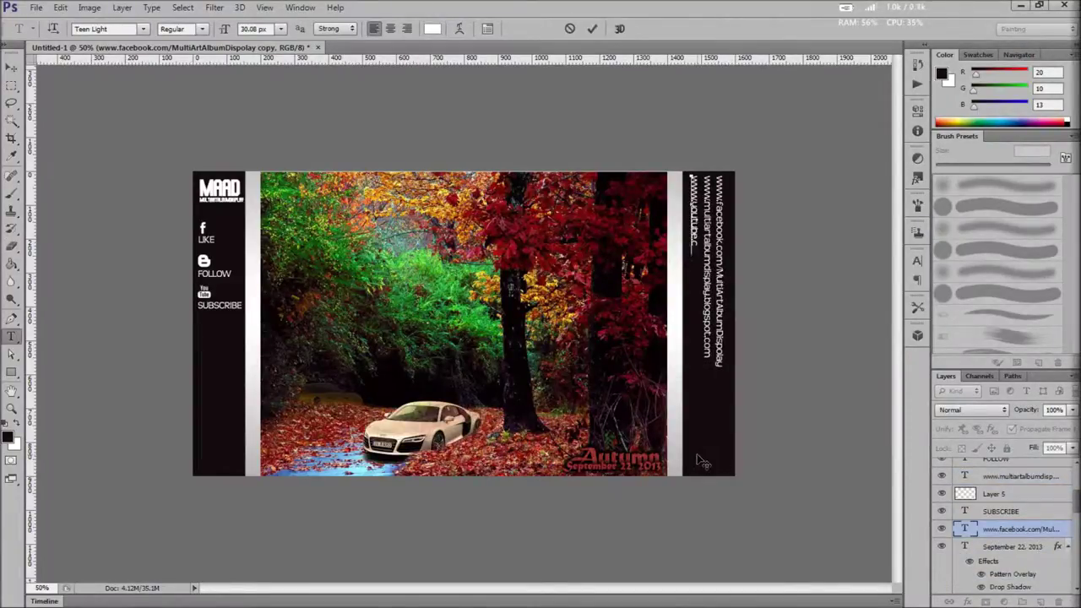
left_click(594, 31)
Shift the three vertical web addresses slightly down on the right border
scroll(1017, 558, "up", 1)
key("v")
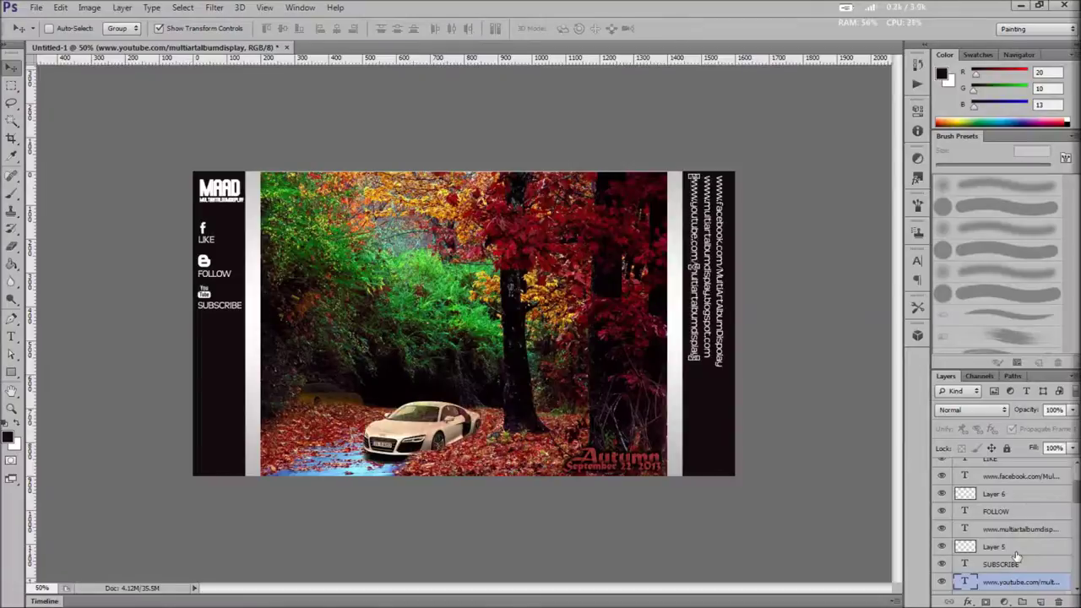
left_click(1013, 476)
key("e")
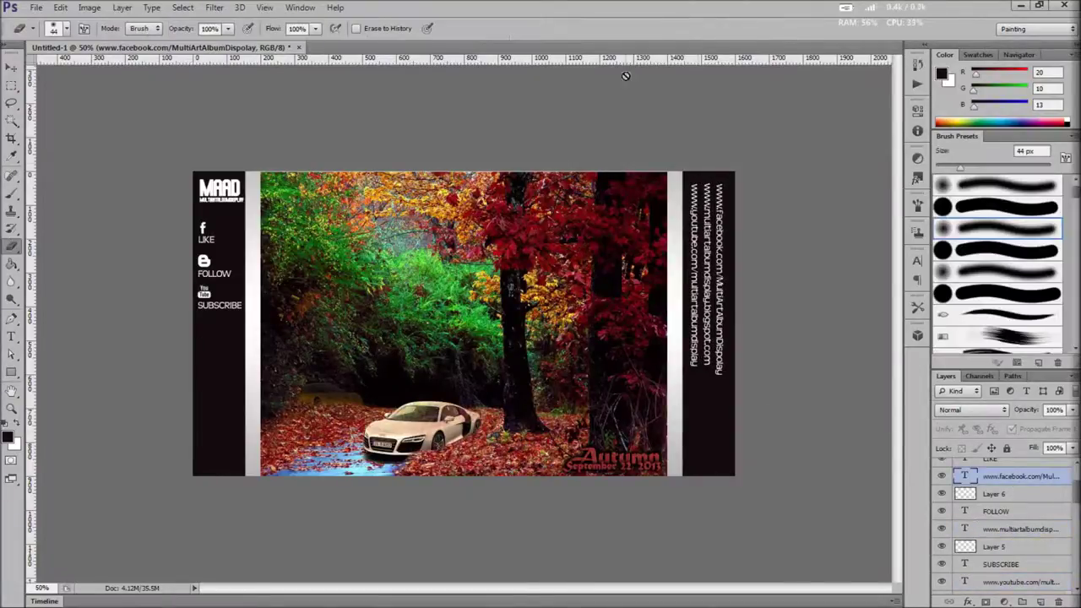
Nudge the blog address down so its start lines up with the Facebook address at the horizontal guide
key("ctrl+plus")
key("ctrl+plus")
key("ctrl+plus")
key("ctrl+plus")
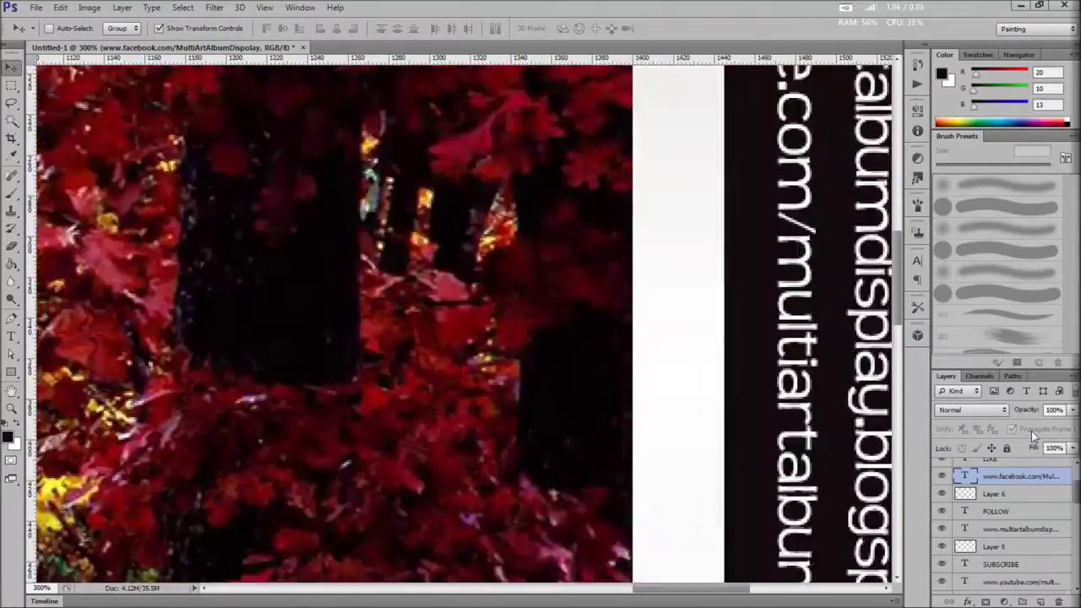
key("v")
left_click(1020, 529)
left_click_drag(321, 228, 497, 380)
key("Down")
key("Down")
key("Down")
Nudge the YouTube address down to start at the same guide as the other two addresses
key("alt+bracketleft")
key("alt+bracketleft")
key("alt+bracketleft")
key("Down")
key("Down")
key("Down")
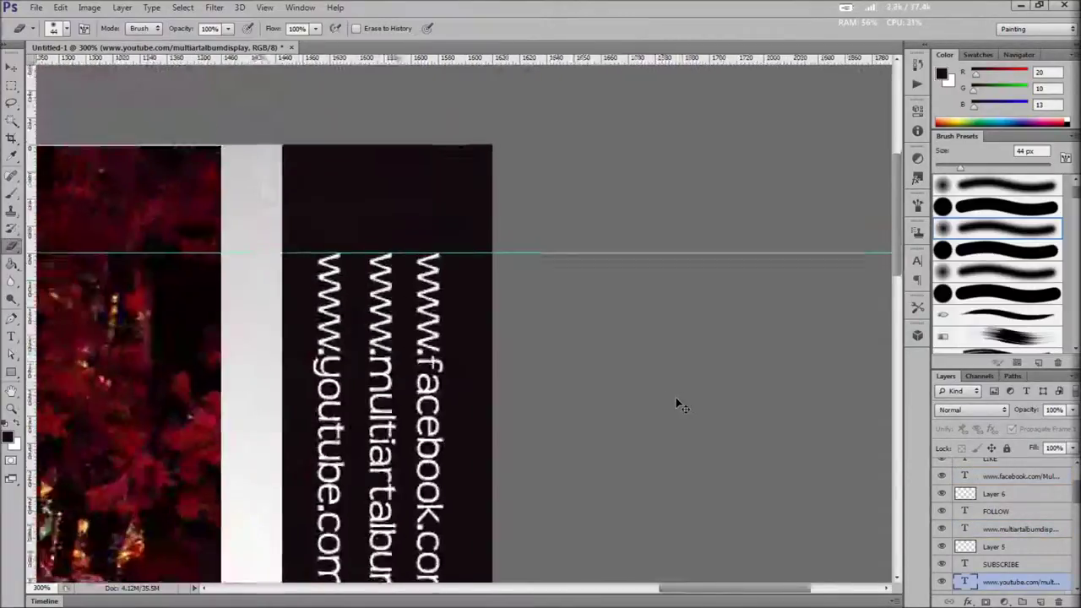
Save the finished composition as Autumn.psd
key("ctrl+minus")
key("ctrl+minus")
key("ctrl+minus")
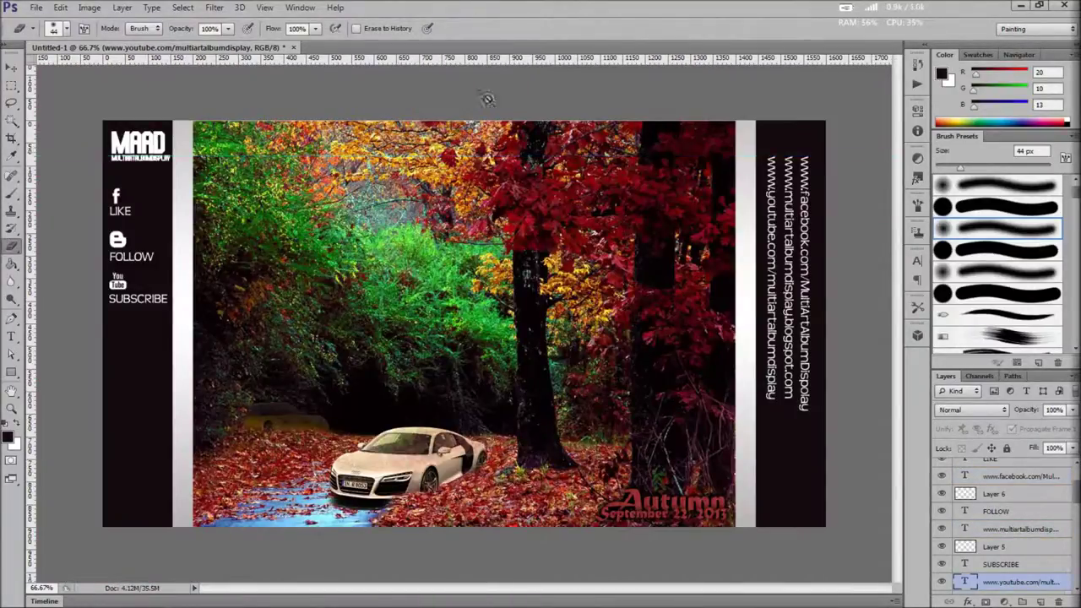
key("ctrl+shift+s")
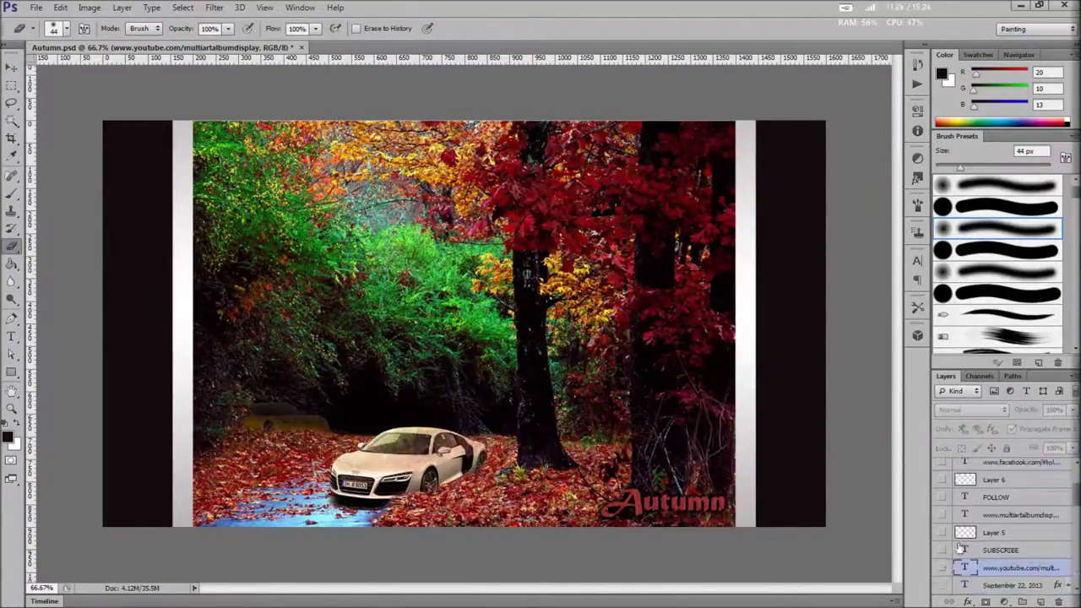
Switch to Chrome and open the Multi Art Album Display blog at multiartalbumdisplay.blogspot.com
key("alt+Tab")
left_click(312, 46)
left_click(363, 58)
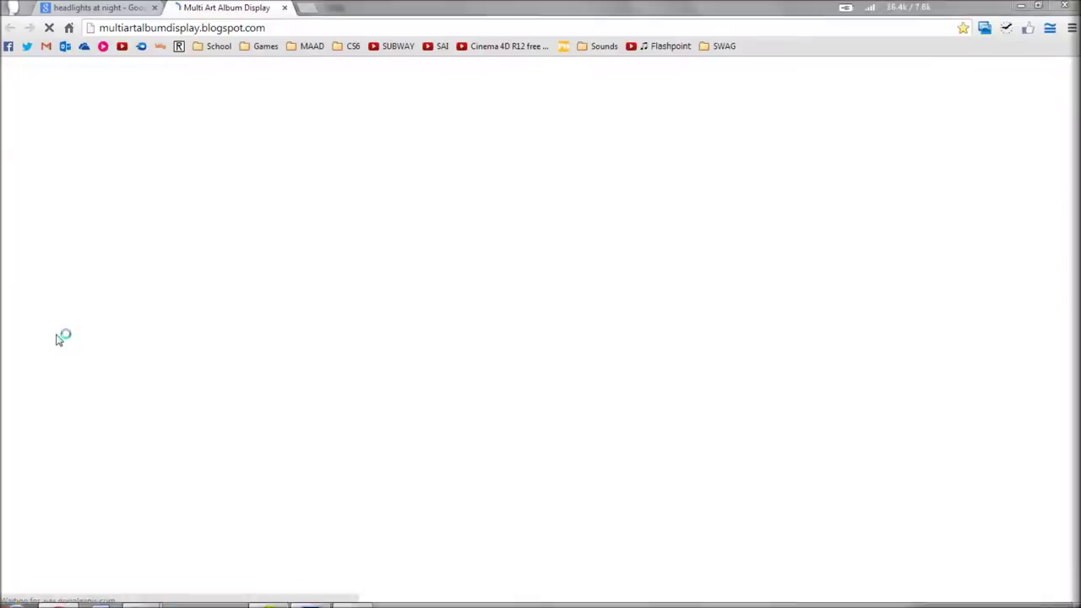